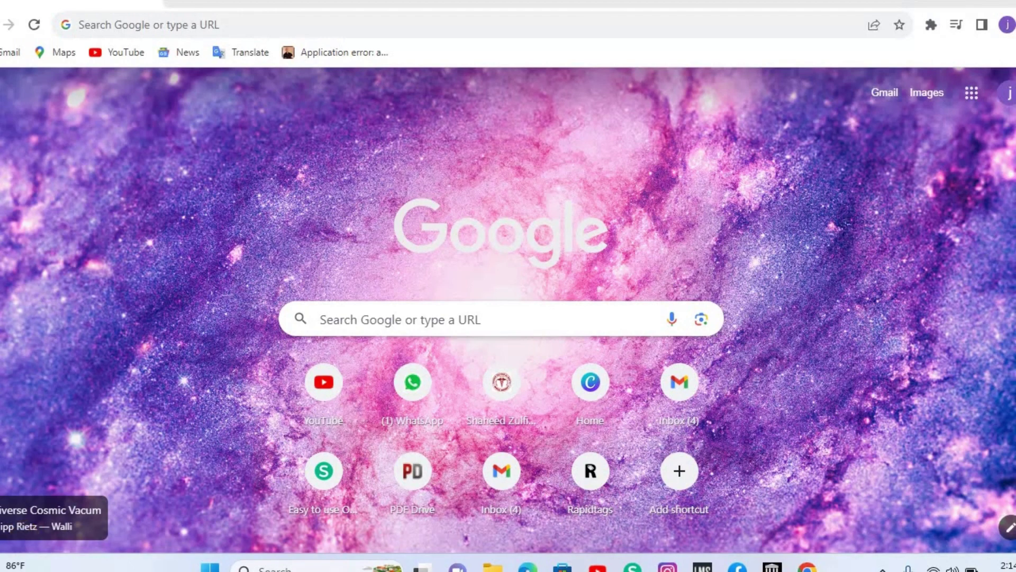
Step: Go to the snc.edu.pk site, enter the online admissions portal and begin a new-applicant sign-up
left_click(179, 26)
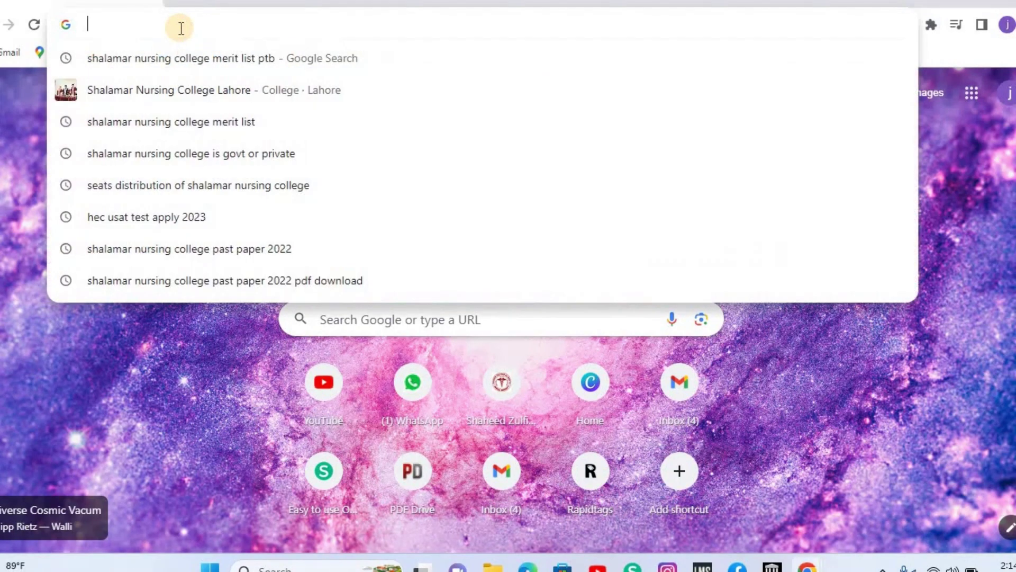
type("S")
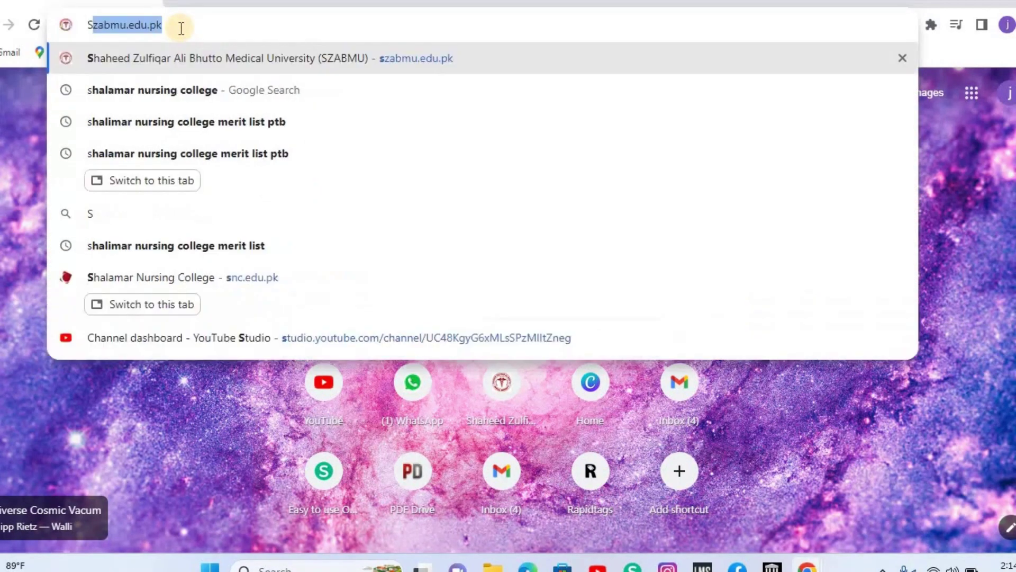
type("NC")
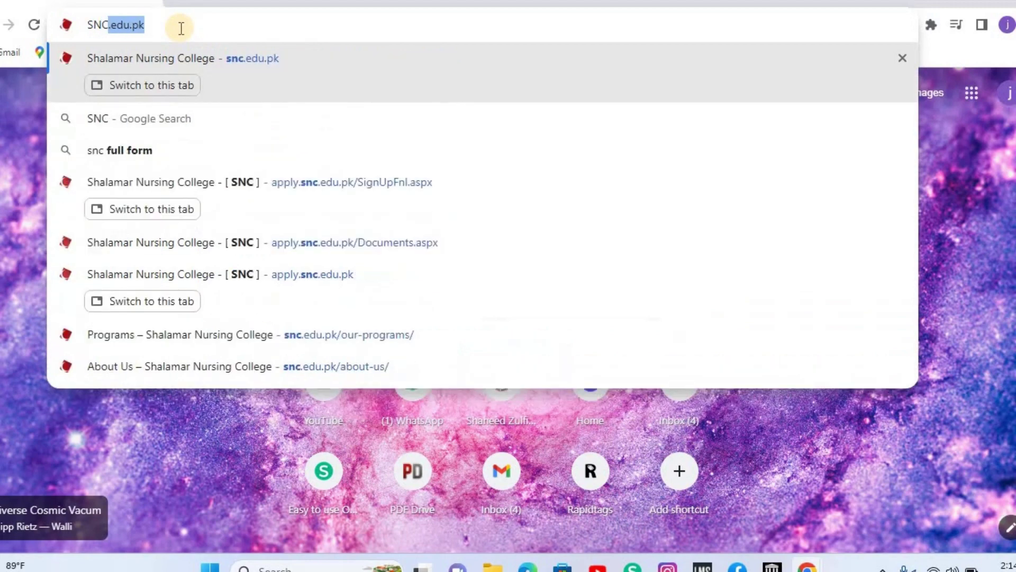
key("Return")
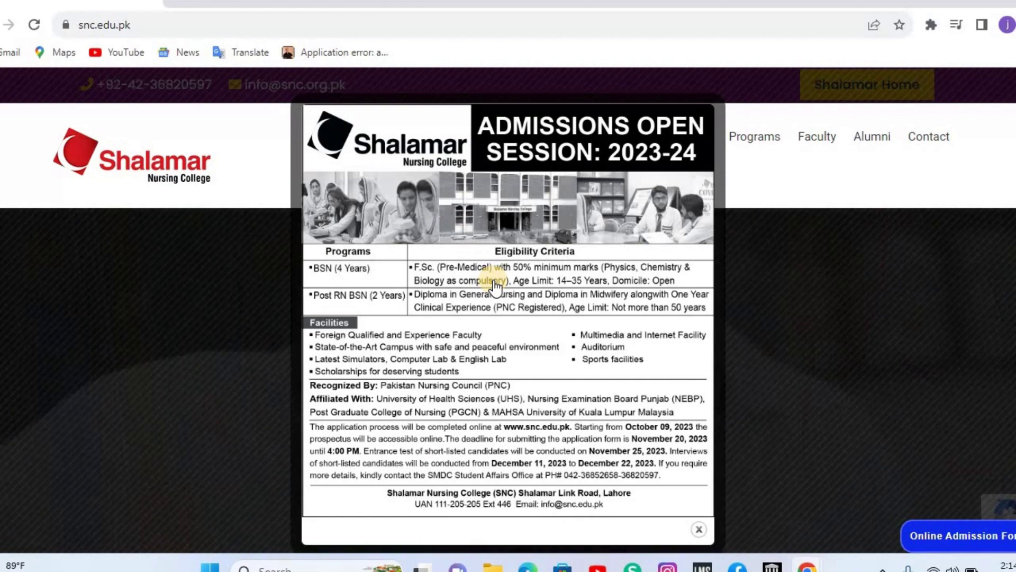
left_click(525, 300)
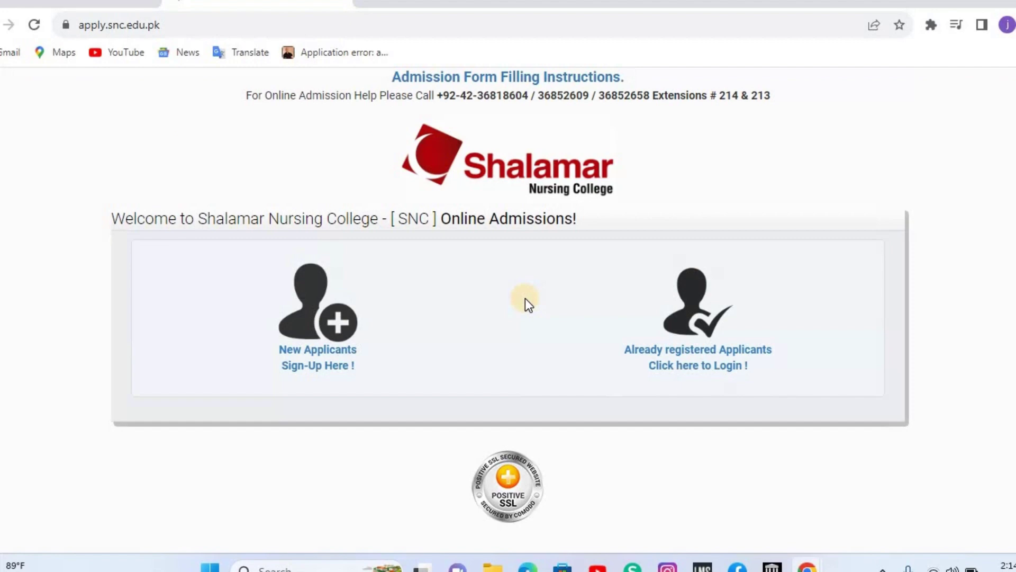
left_click(323, 322)
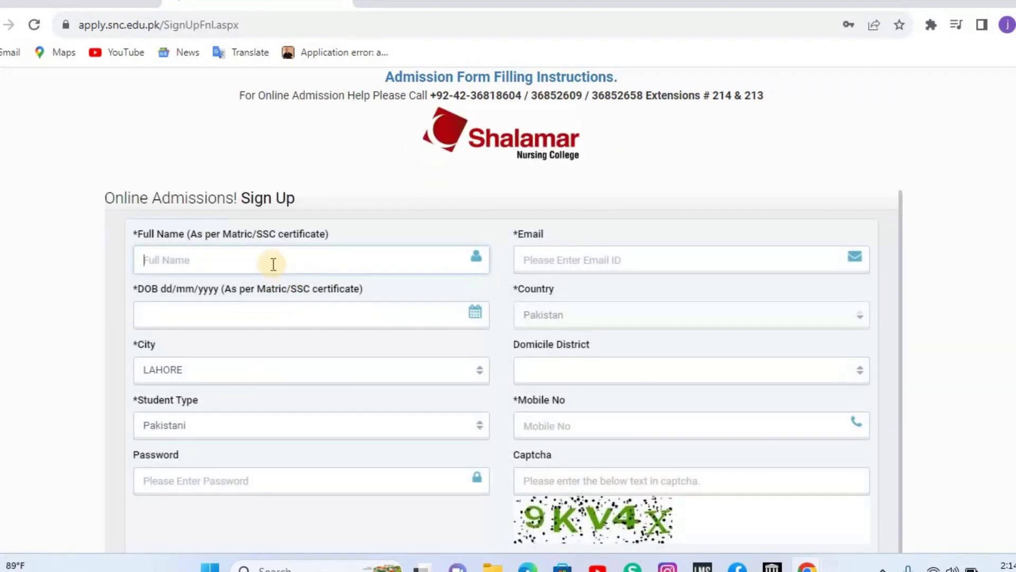
left_click(274, 264)
type("JEHAN")
left_click(554, 257)
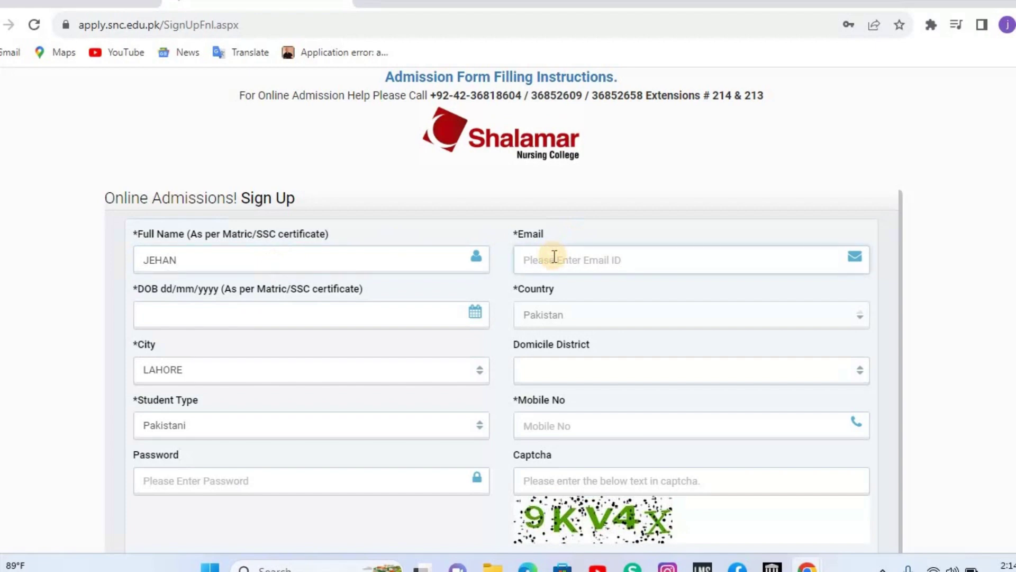
left_click(151, 317)
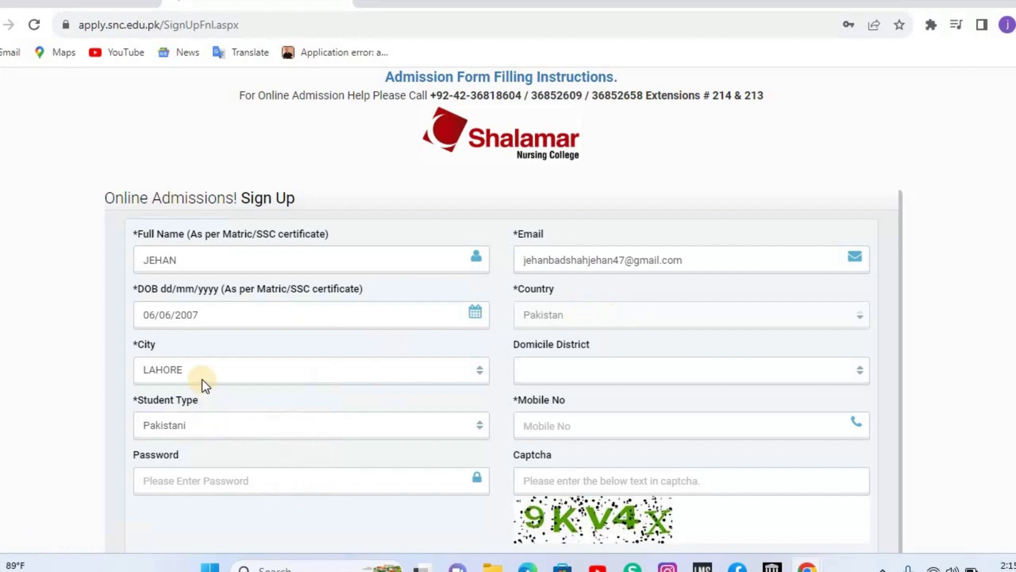
Step: Set city to CHARSADDA and domicile district to Shangla, then enter the mobile number
left_click(202, 369)
key("o")
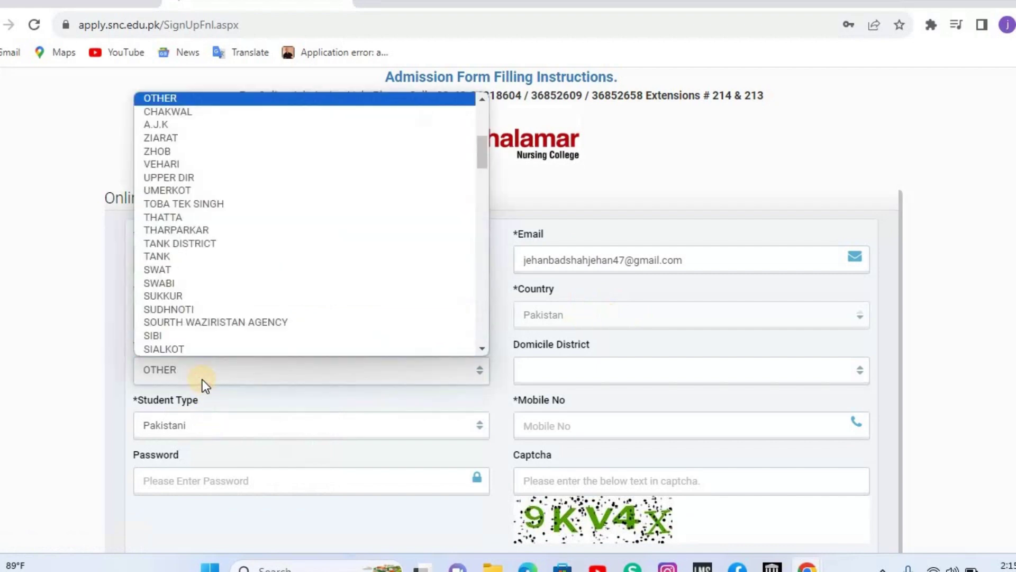
key("i")
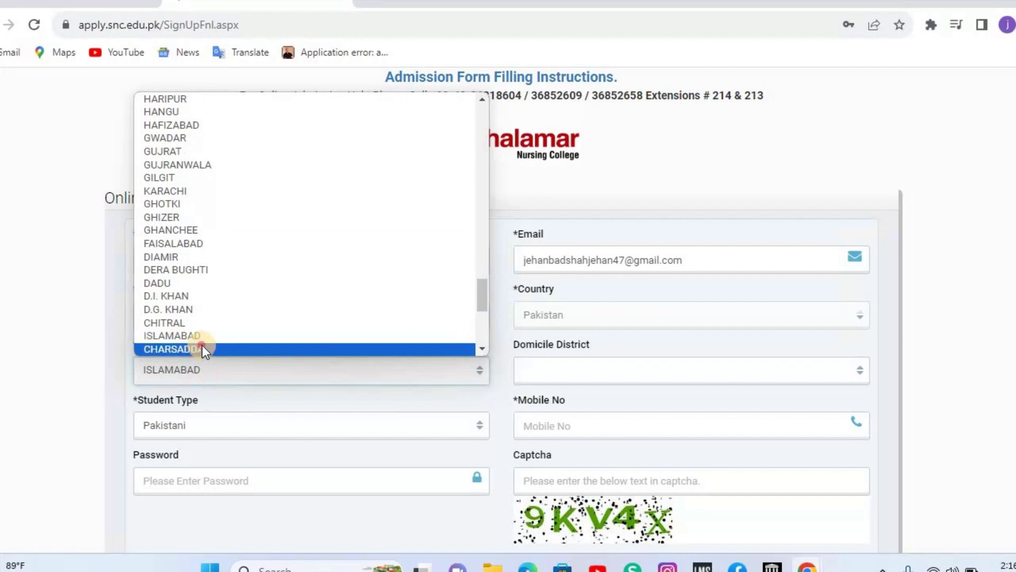
left_click(202, 349)
left_click(577, 377)
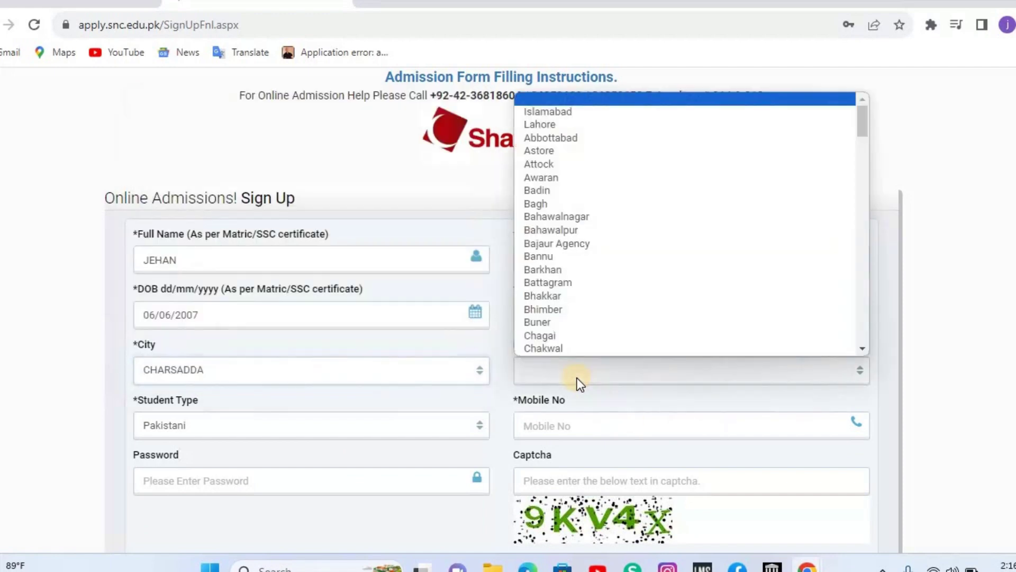
key("s")
key("h")
key("a")
key("n")
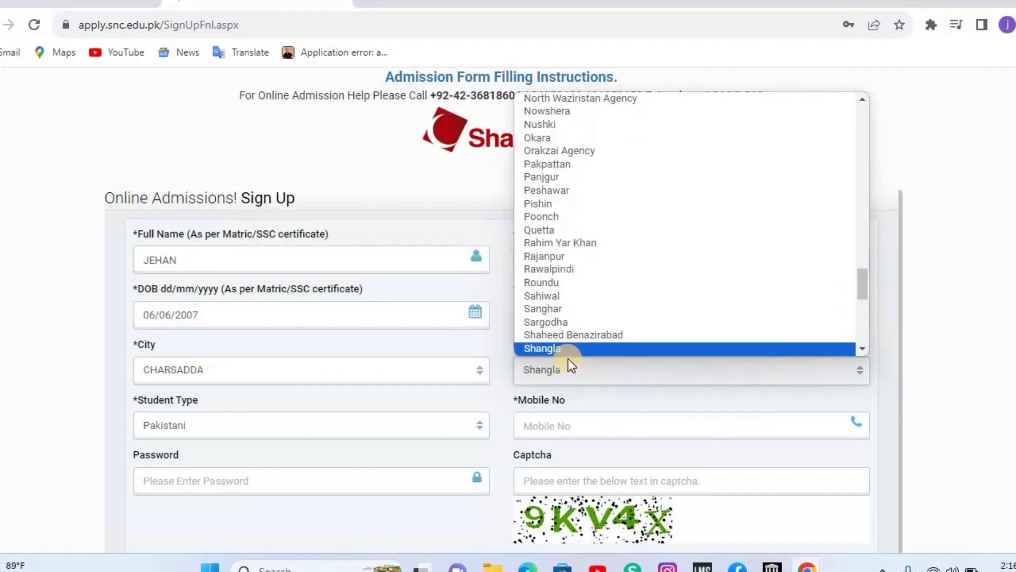
left_click(474, 358)
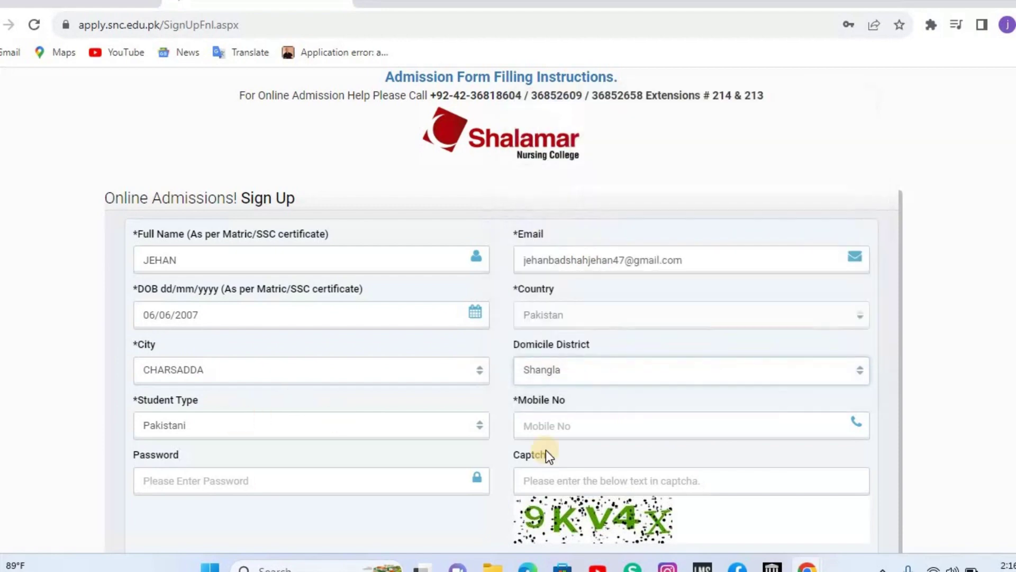
left_click(549, 421)
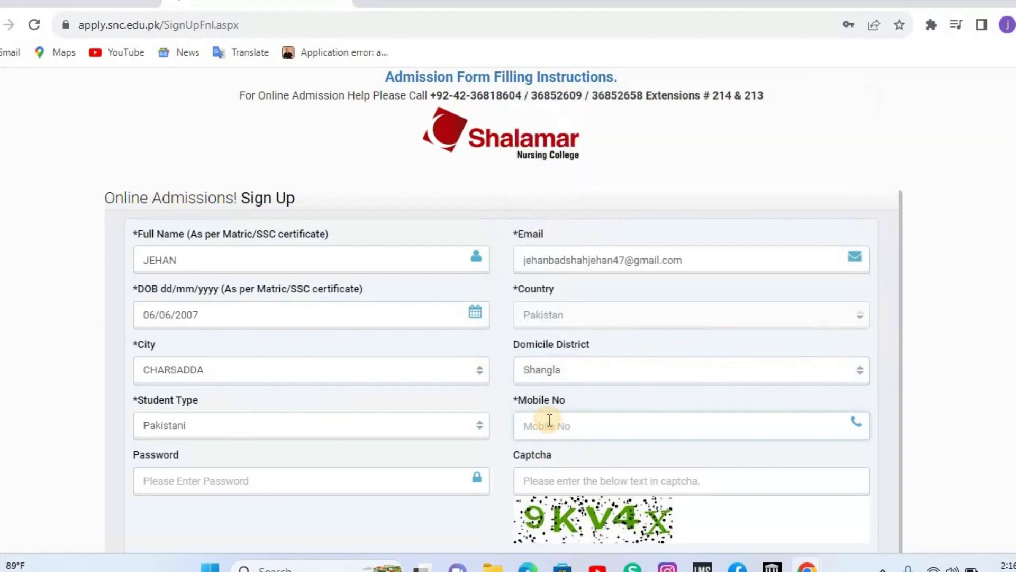
Step: Enter the account password on the sign-up form
scroll(982, 424, "down", 1)
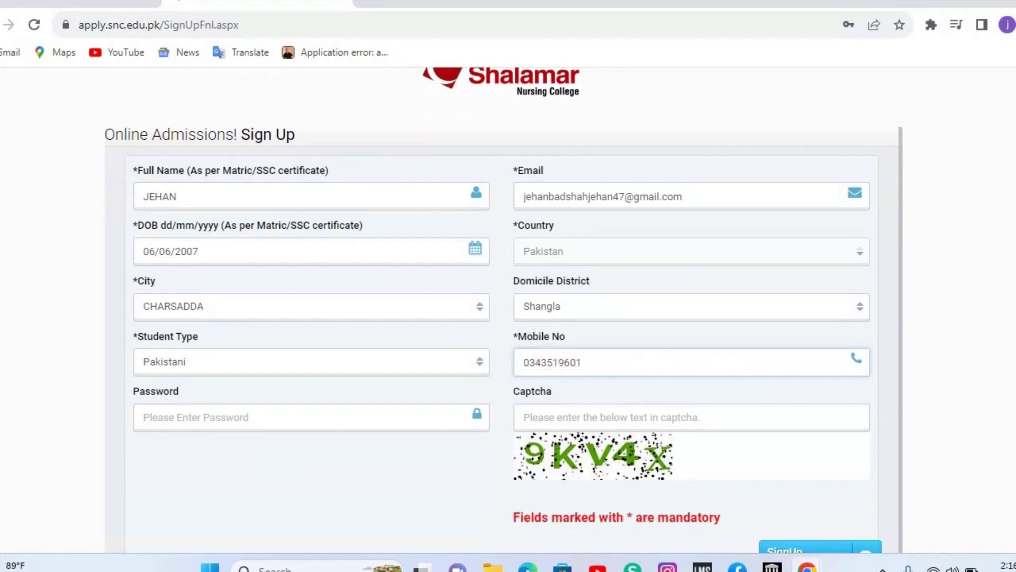
left_click(205, 406)
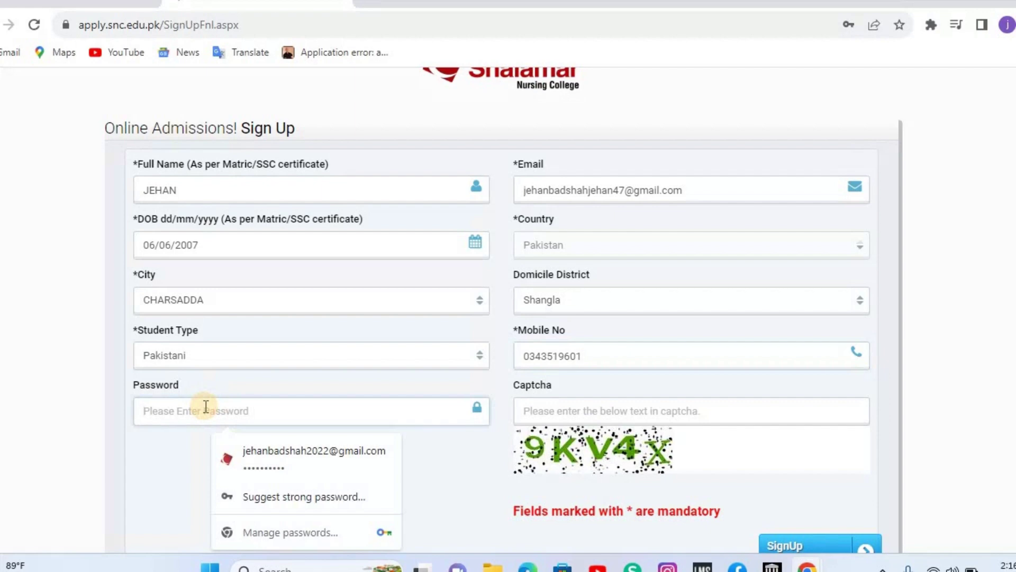
type("**********")
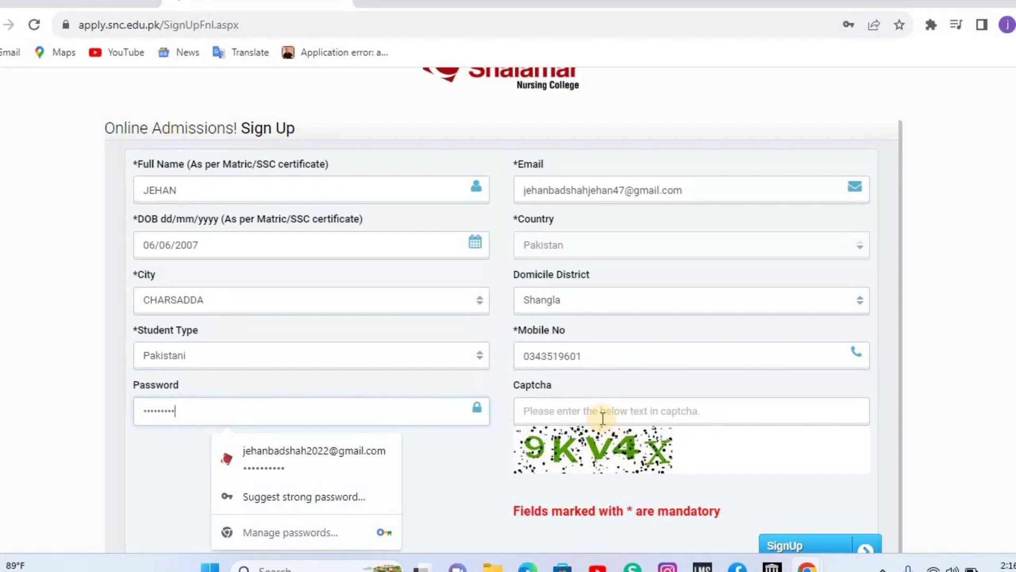
Step: Type and correct the captcha text, then submit the SignUp form
left_click(602, 418)
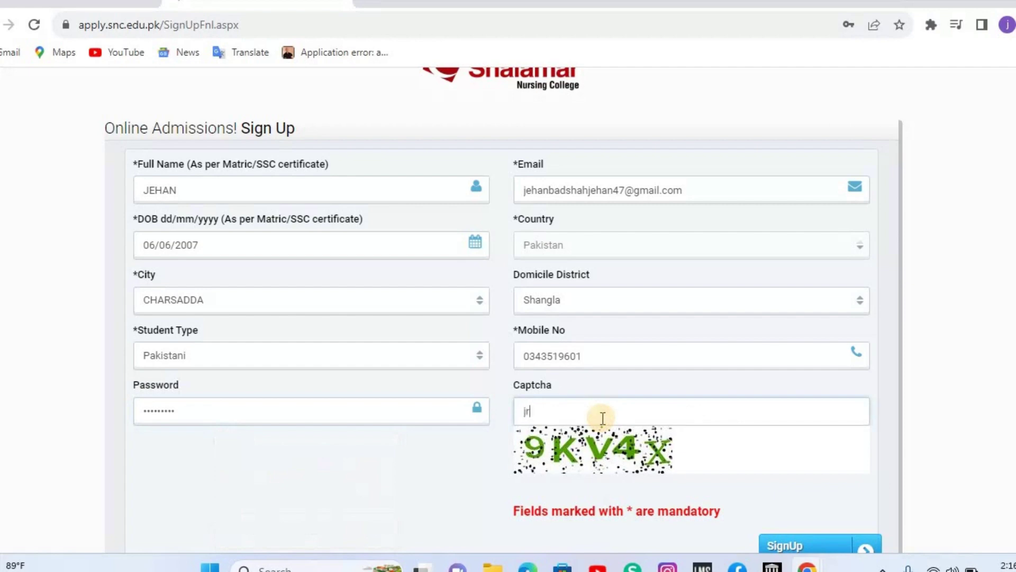
key("BackSpace")
key("BackSpace")
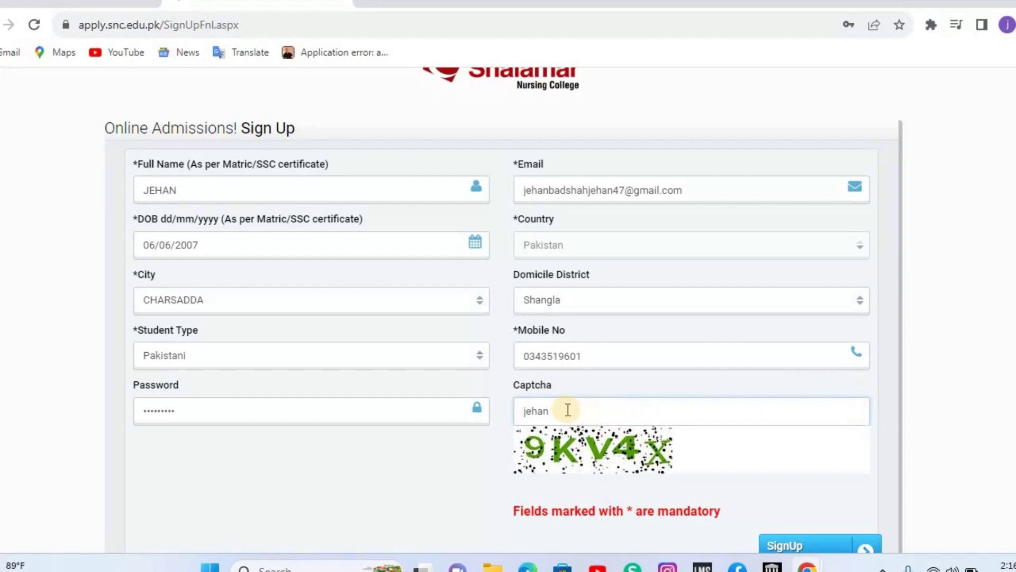
scroll(567, 410, "down", 1)
scroll(421, 424, "down", 2)
left_click_drag(683, 306, 416, 316)
key("BackSpace")
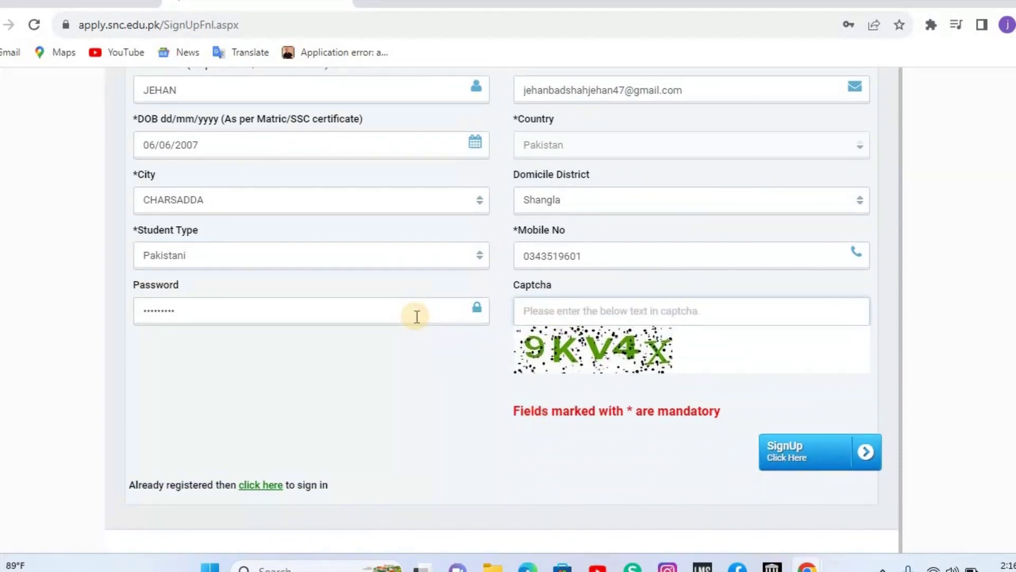
type("9")
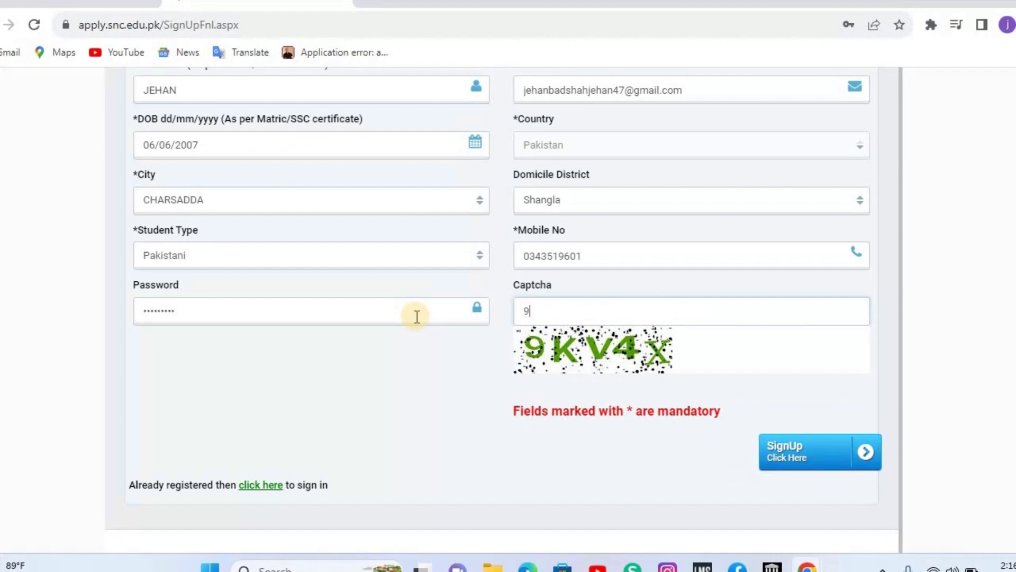
left_click(810, 451)
left_click(808, 398)
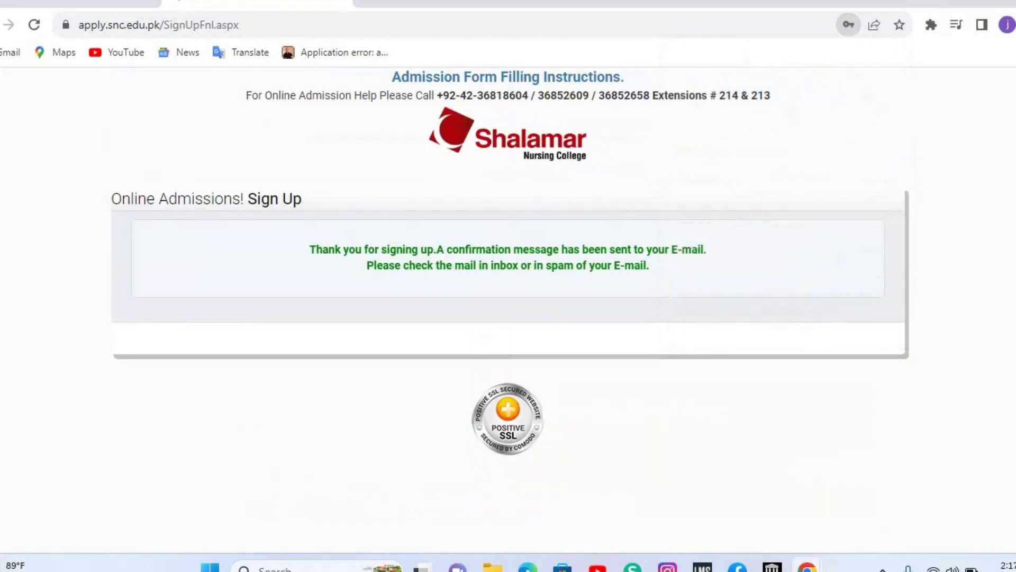
Step: Read the sign-up thank-you message, then go to Gmail via the bookmark
triple_click(630, 204)
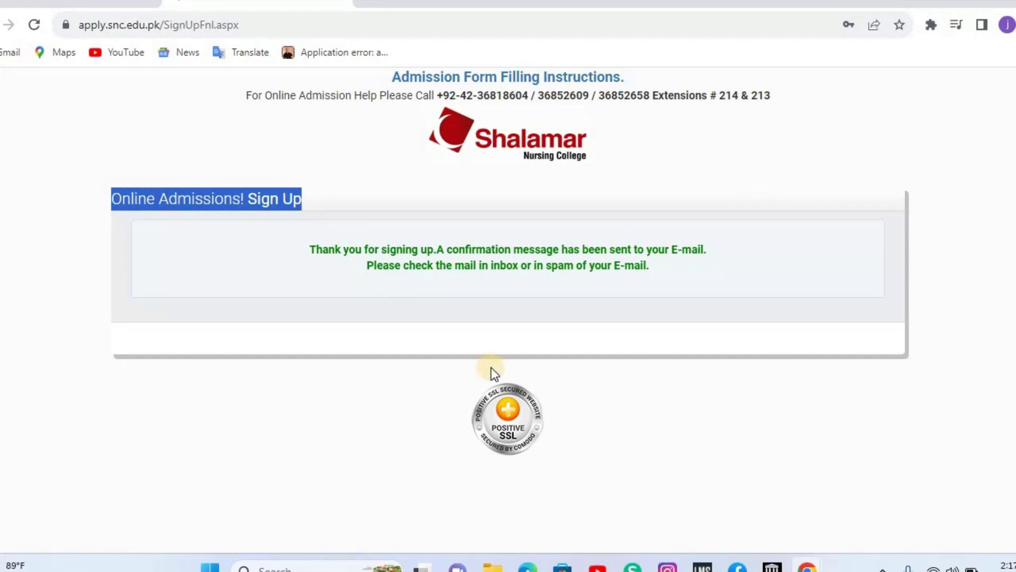
left_click(15, 52)
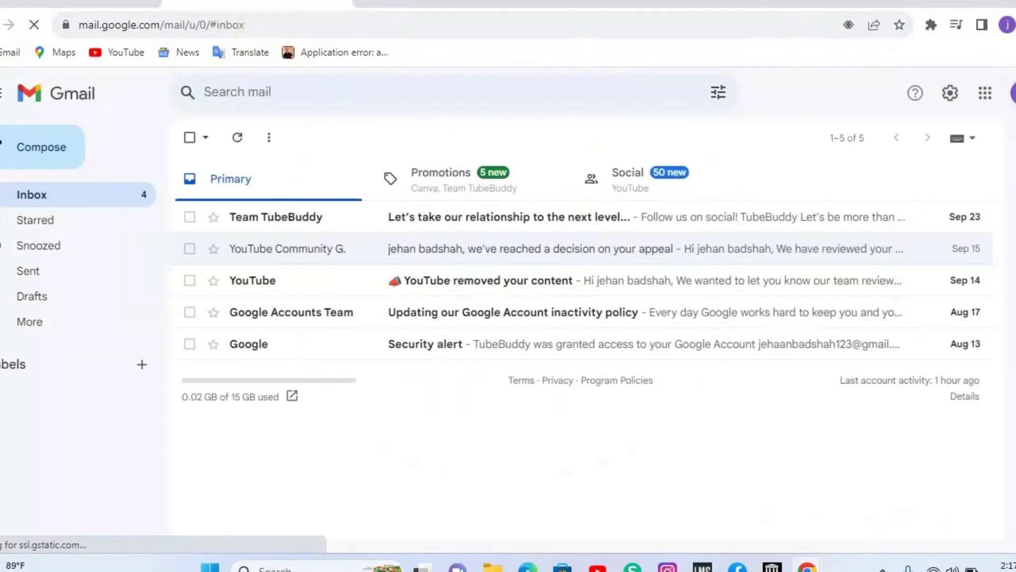
Step: Switch to the application's Gmail account and follow the Login Confirmation e-mail's 'Click Here' link
left_click(1010, 91)
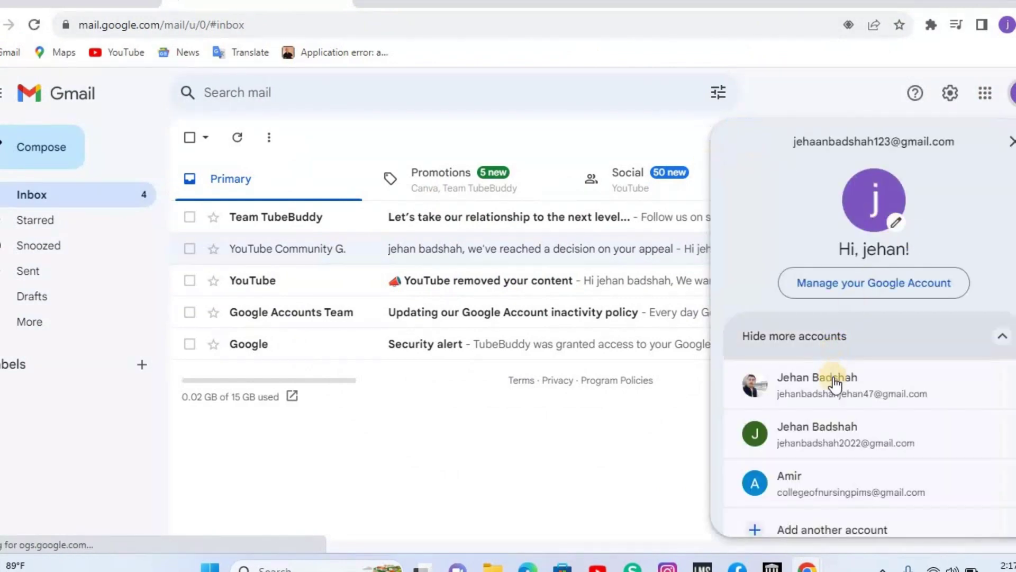
left_click(833, 382)
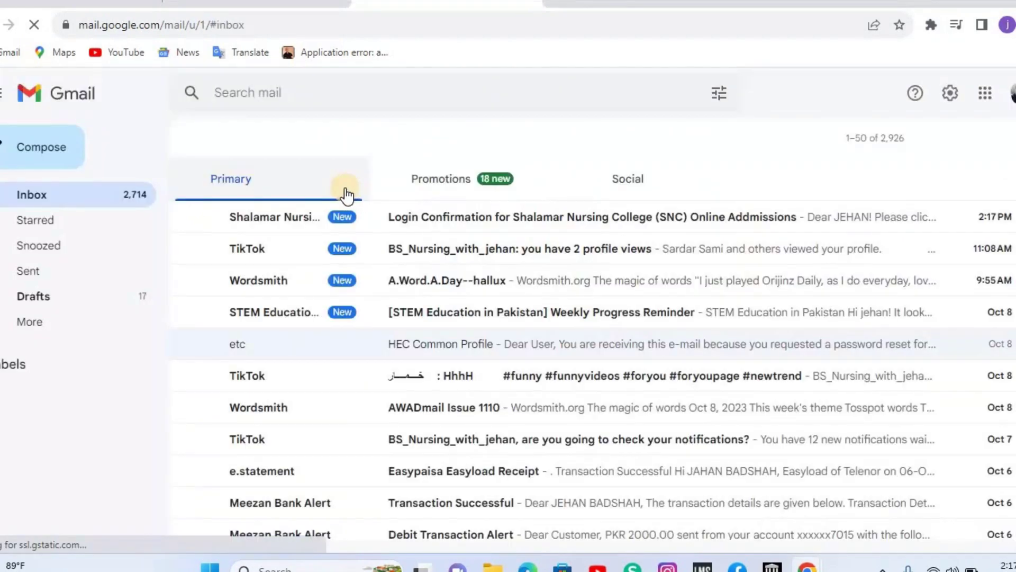
left_click(411, 215)
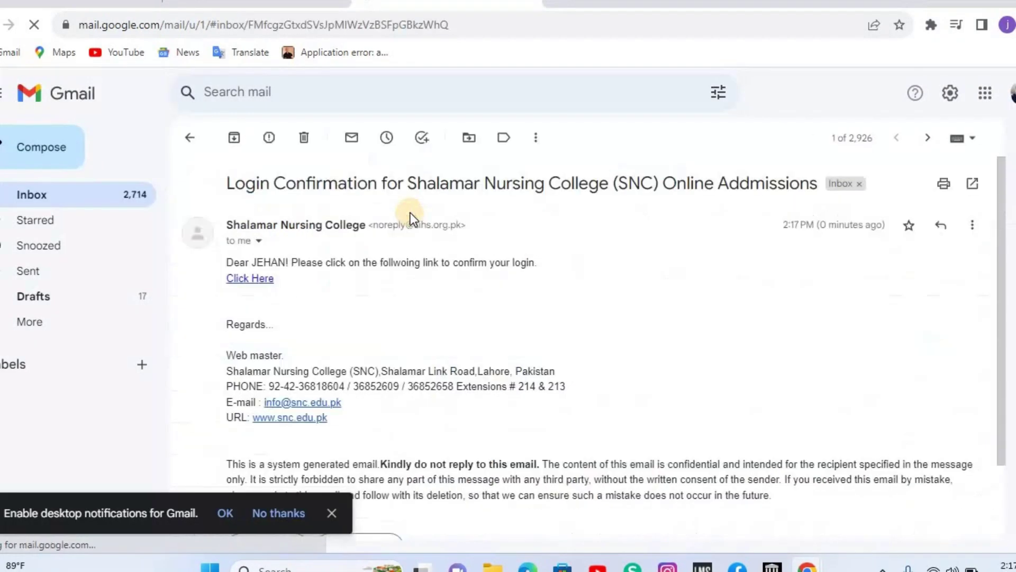
left_click(245, 276)
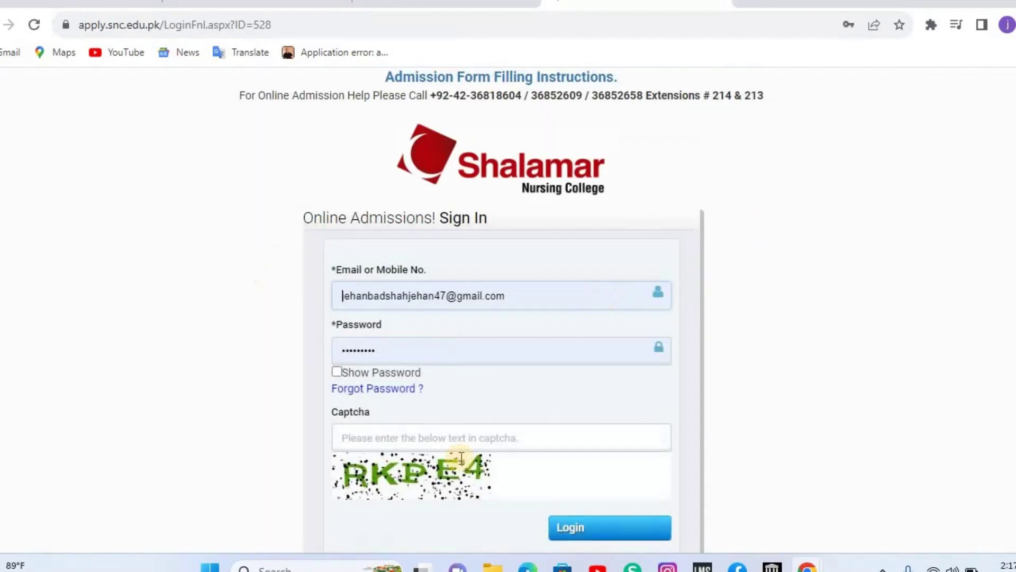
Step: Enter the sign-in captcha code and log in to the admissions portal
left_click(529, 295)
scroll(531, 238, "down", 2)
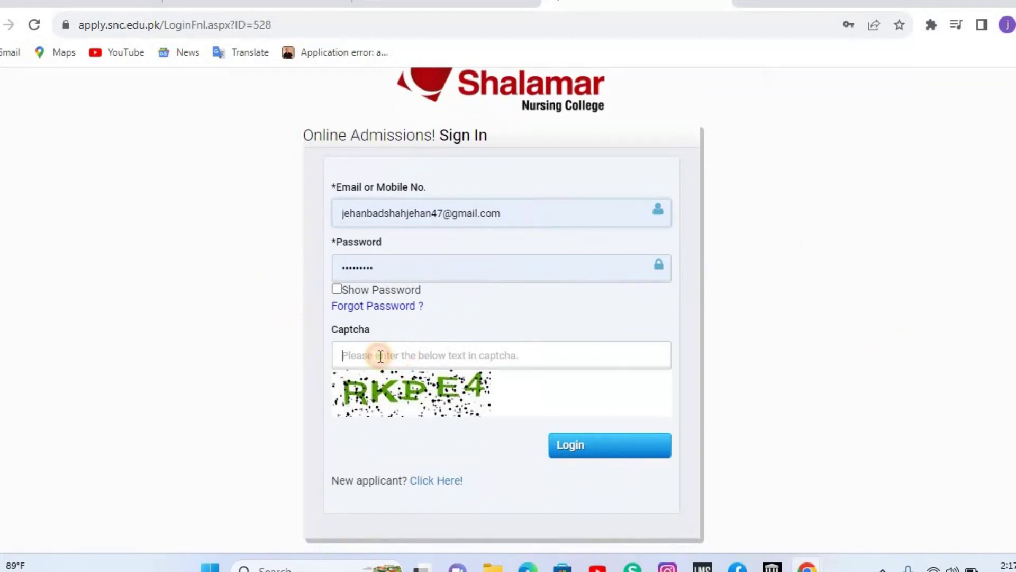
left_click(381, 356)
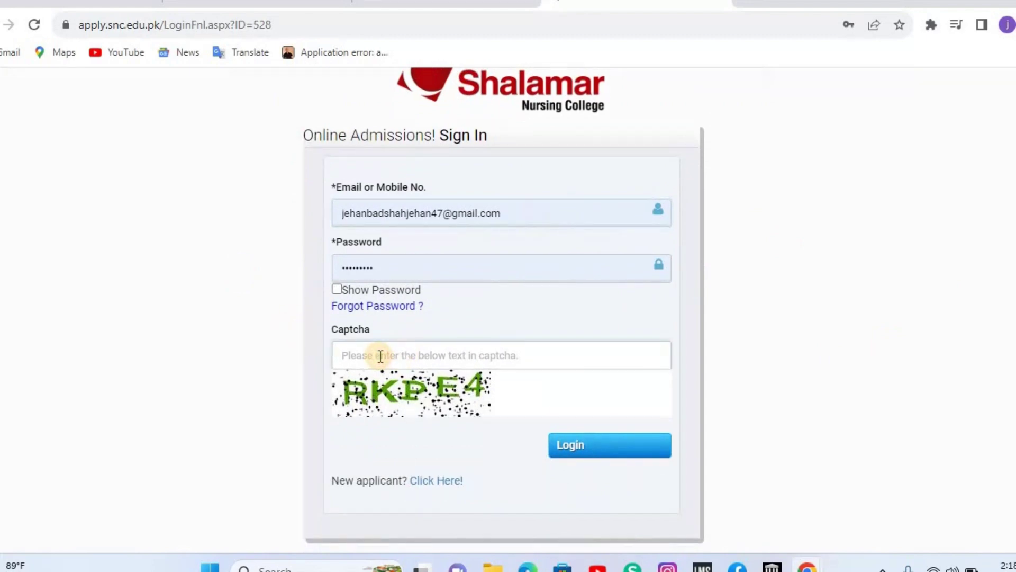
type("RKPE4")
left_click(629, 448)
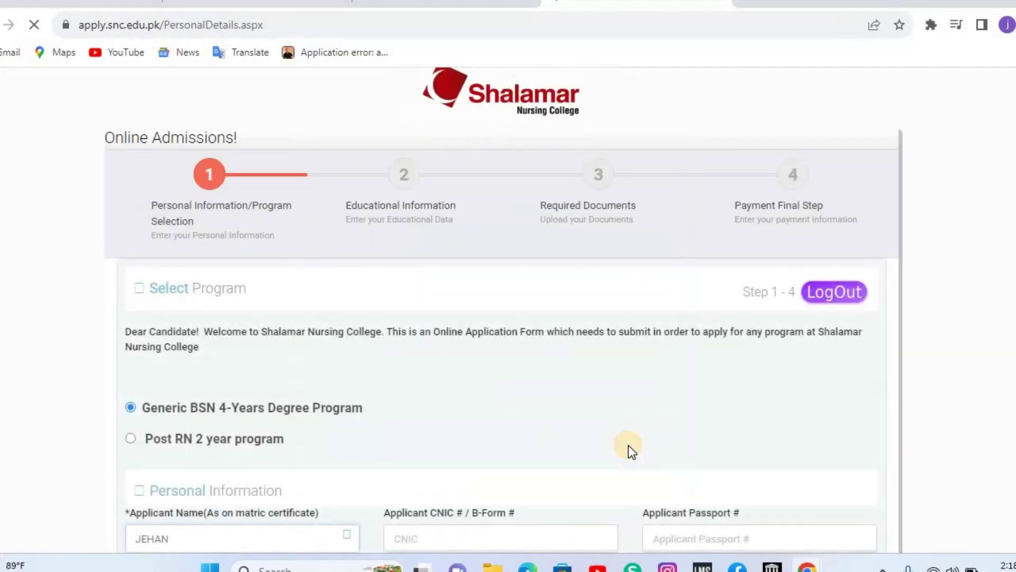
Step: Enter the applicant's CNIC number in the personal information form
scroll(628, 446, "down", 8)
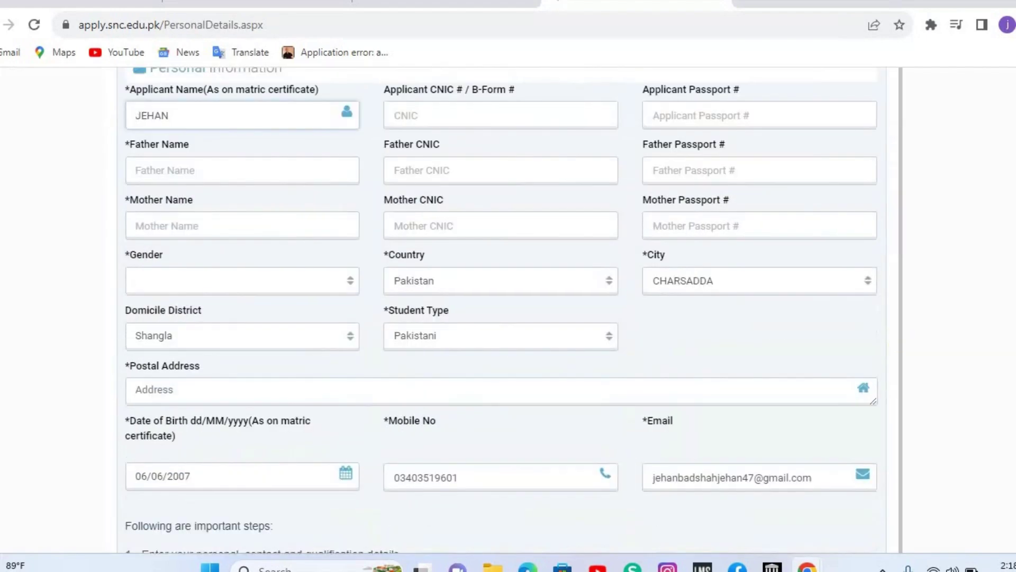
scroll(136, 311, "up", 4)
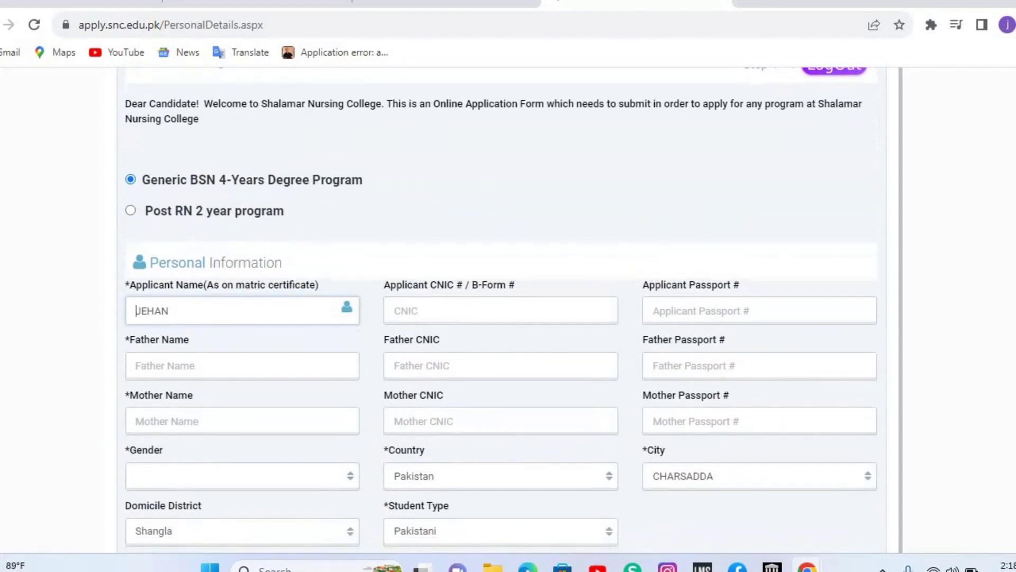
scroll(501, 310, "up", 1)
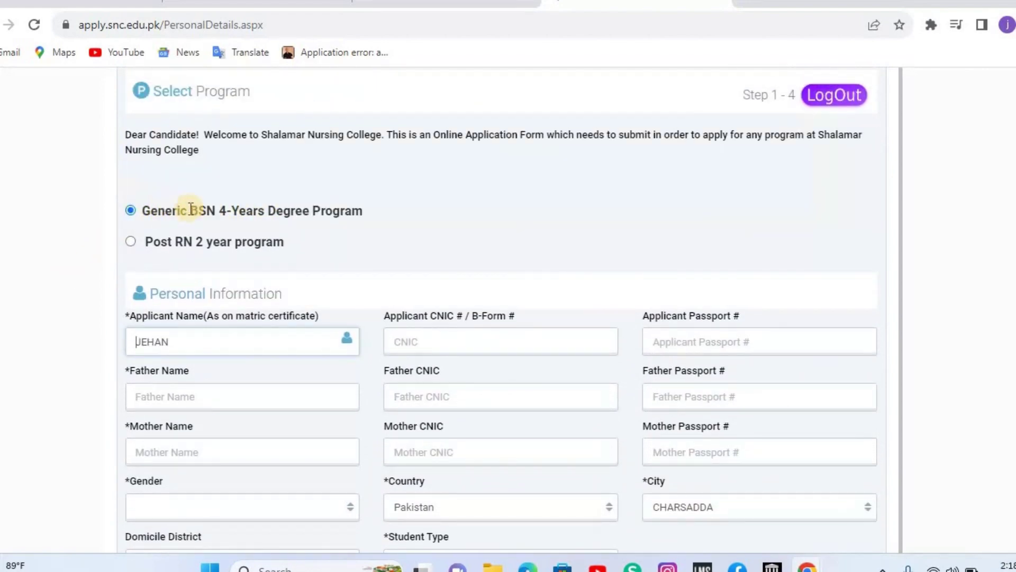
scroll(501, 310, "down", 1)
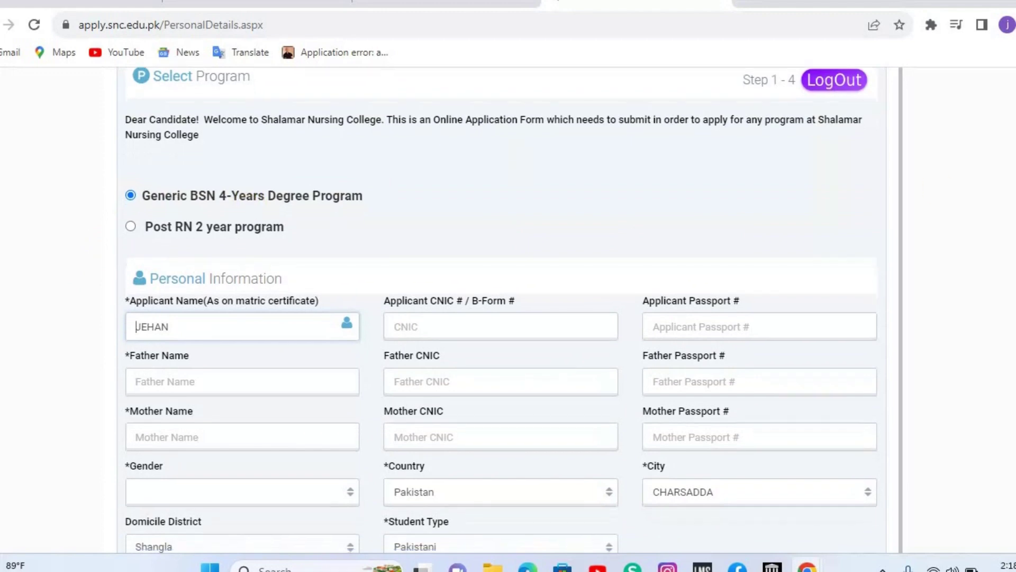
scroll(501, 309, "up", 2)
scroll(658, 177, "down", 4)
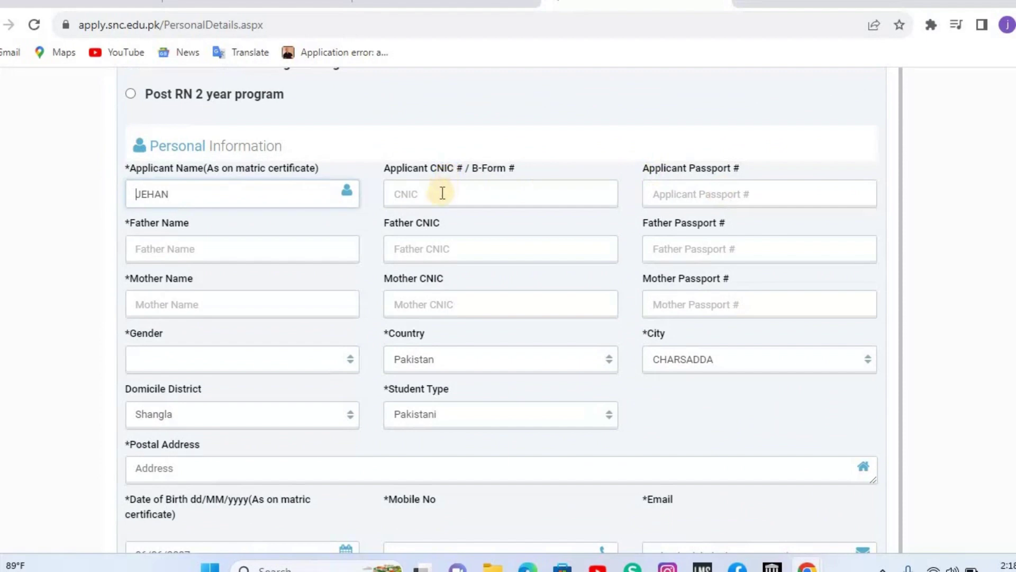
left_click(442, 192)
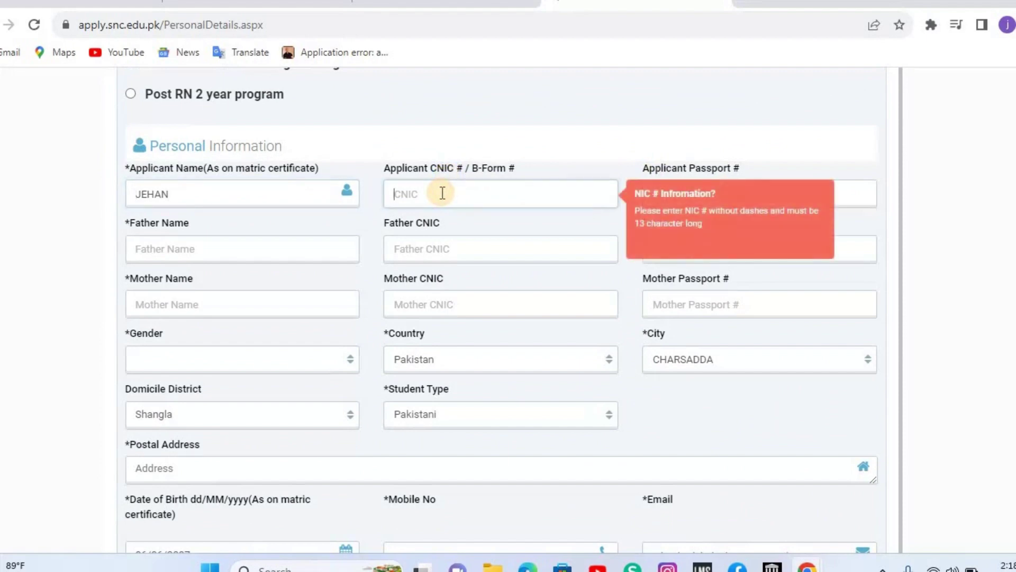
left_click(859, 193)
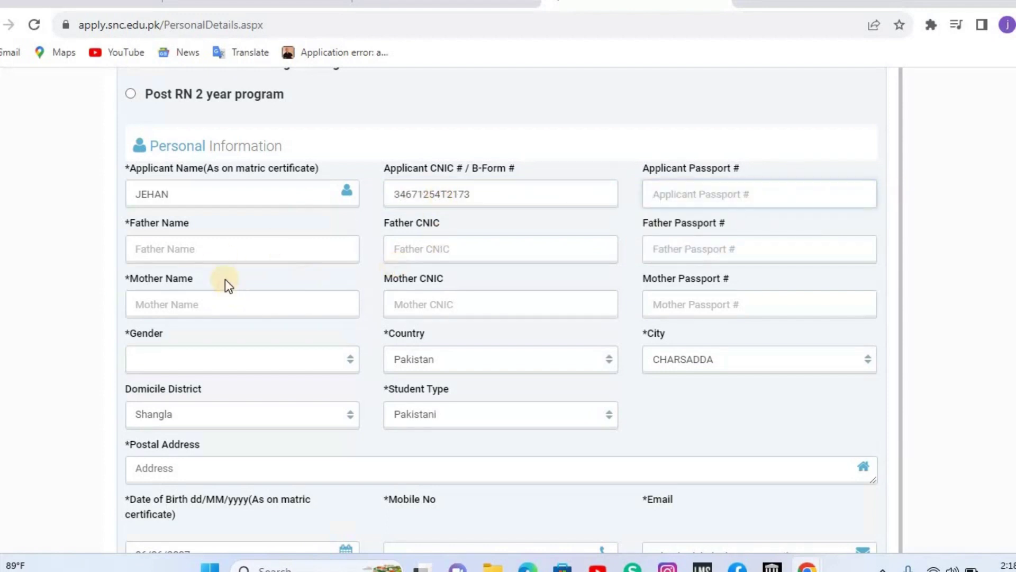
Step: Fill in the father's and mother's names and CNIC numbers
left_click(206, 253)
type("X")
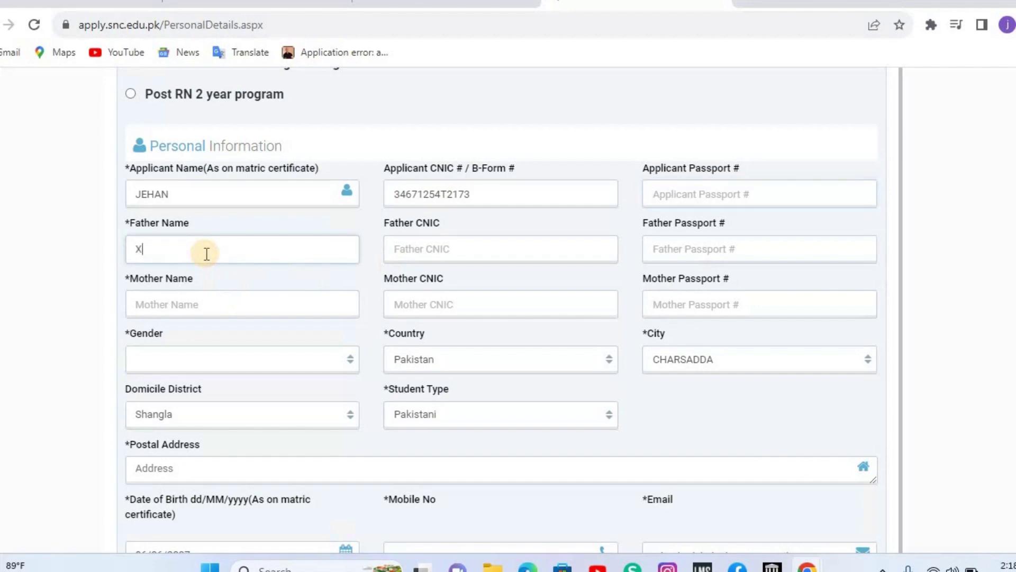
type("YZ")
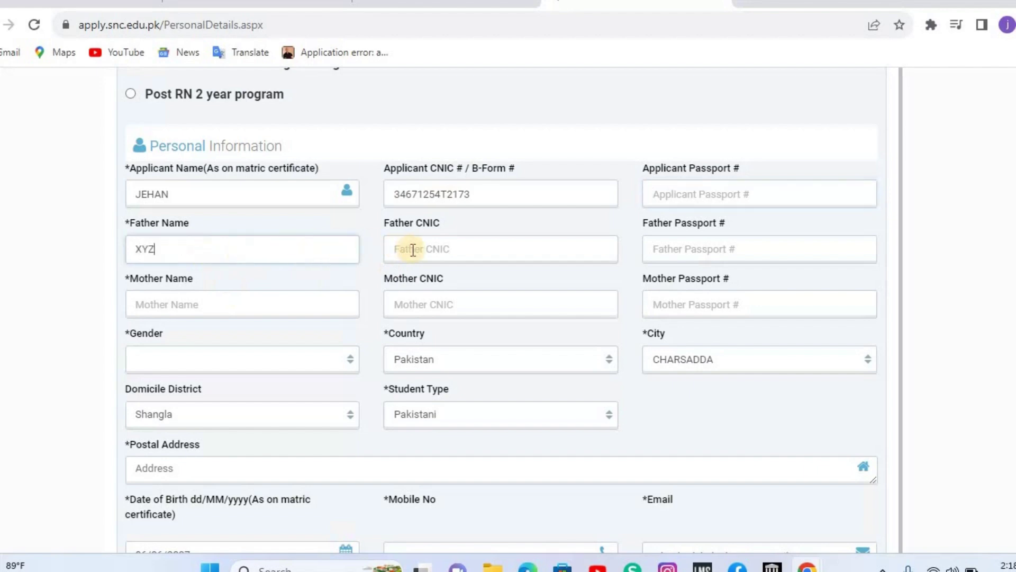
left_click(412, 250)
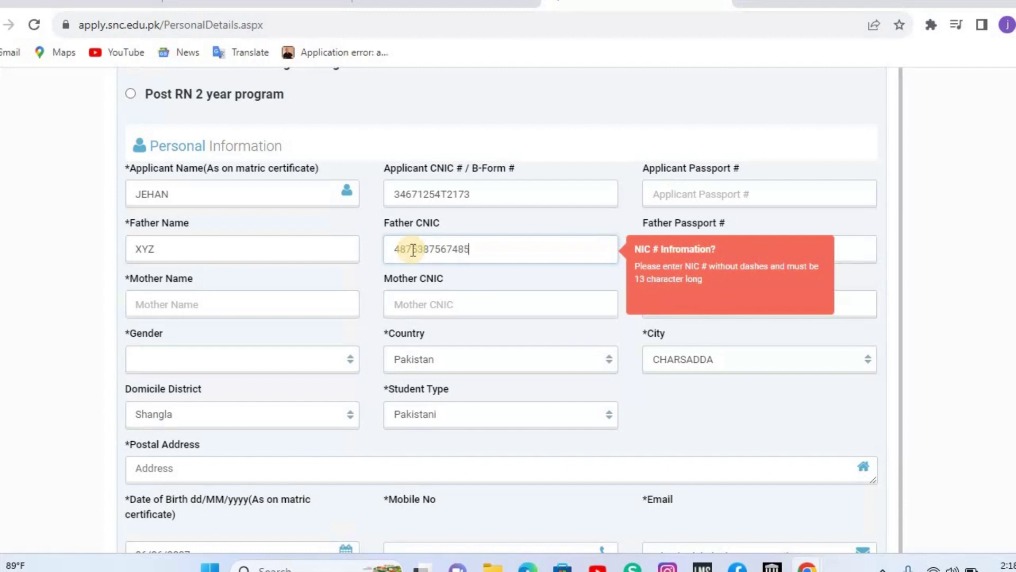
left_click(234, 309)
type("ABC")
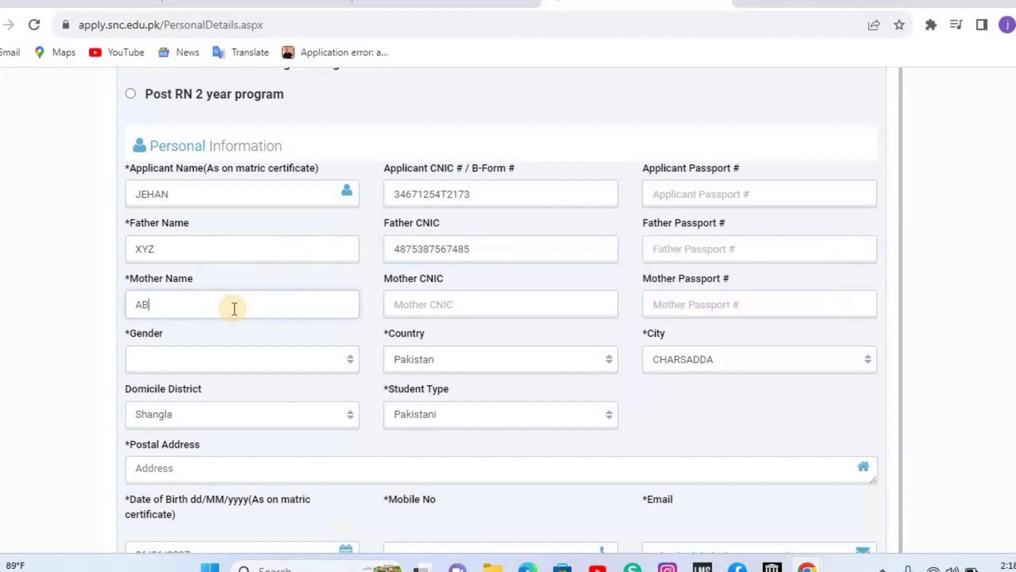
left_click(431, 303)
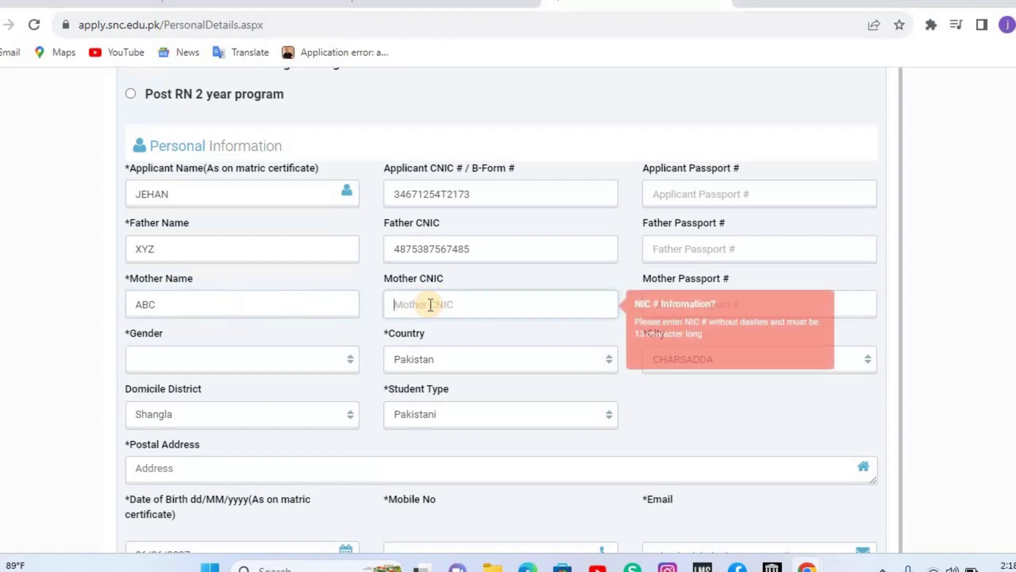
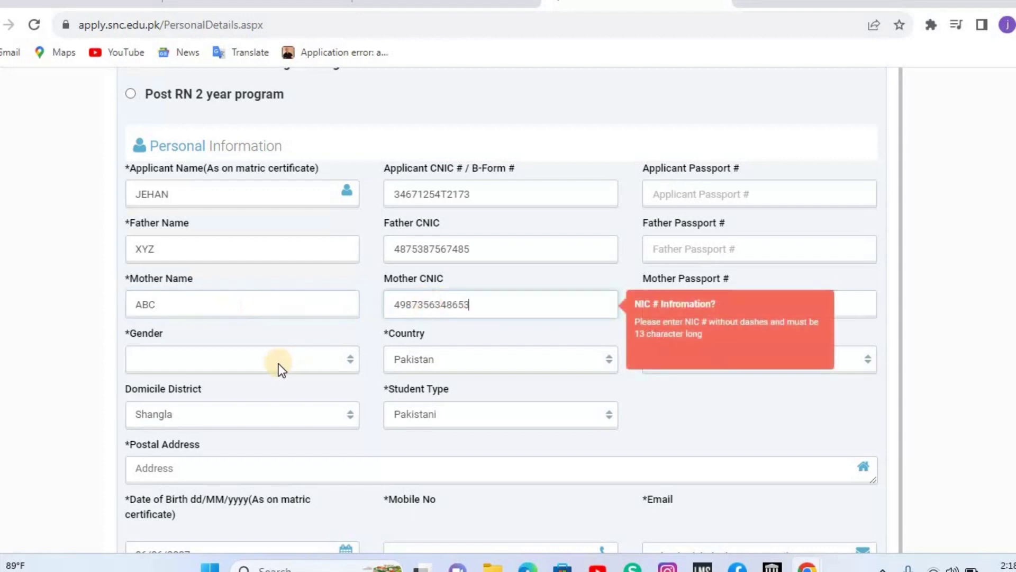
Step: Set Gender to Male, keep Country as Pakistan, and try Next Step
left_click(277, 363)
left_click(356, 347)
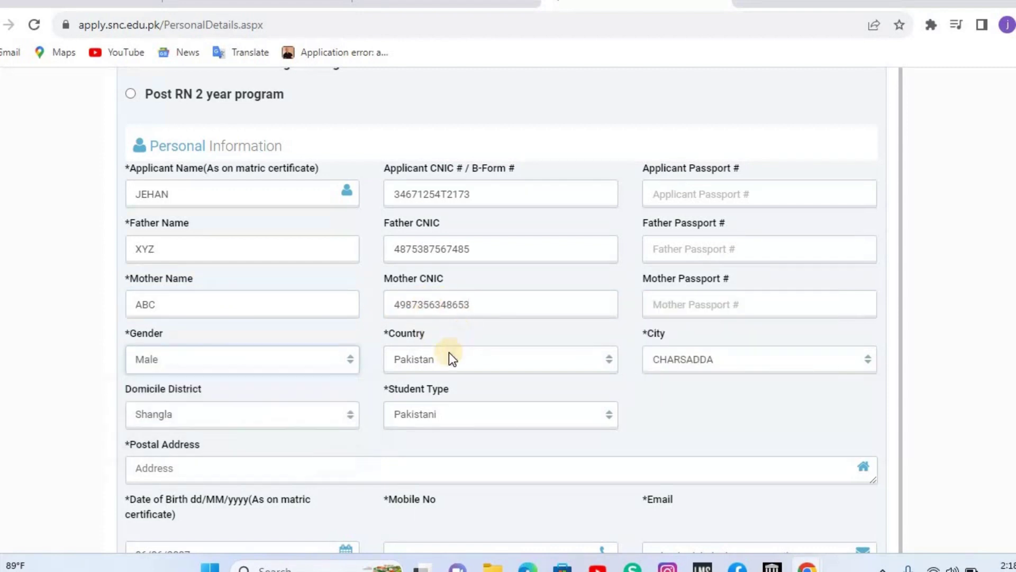
left_click(440, 358)
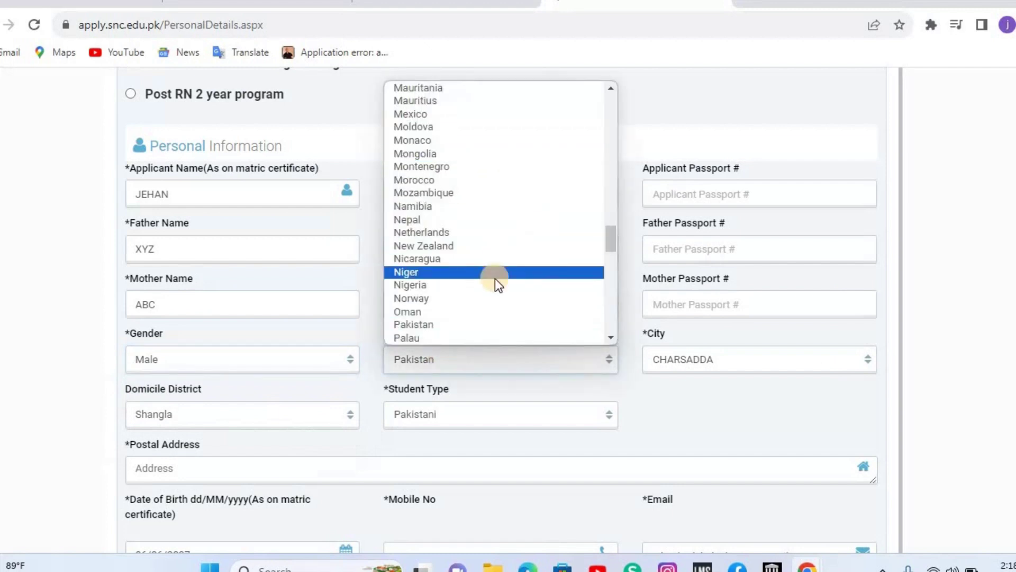
key("p")
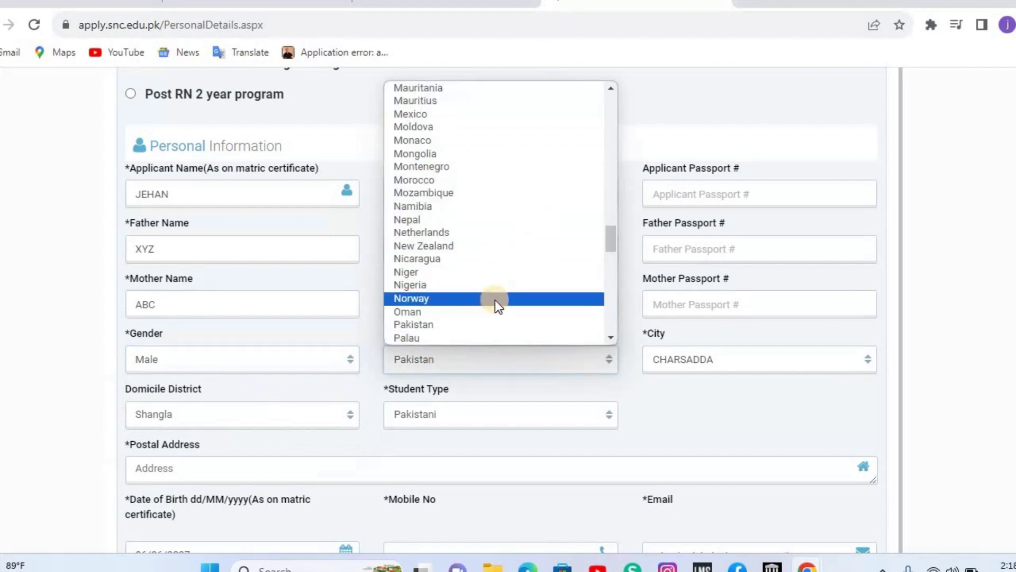
key("Return")
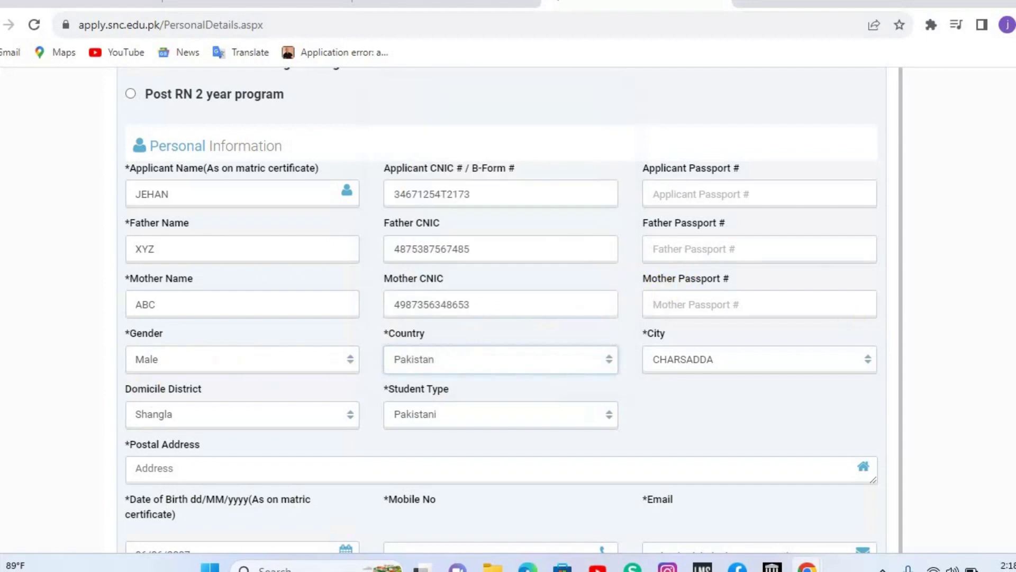
scroll(501, 309, "down", 5)
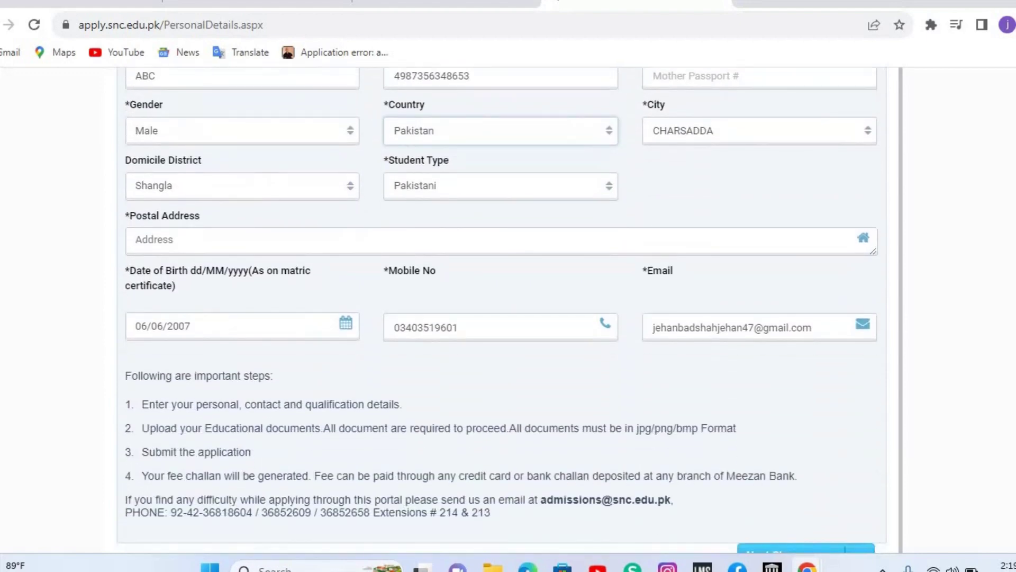
scroll(505, 310, "down", 3)
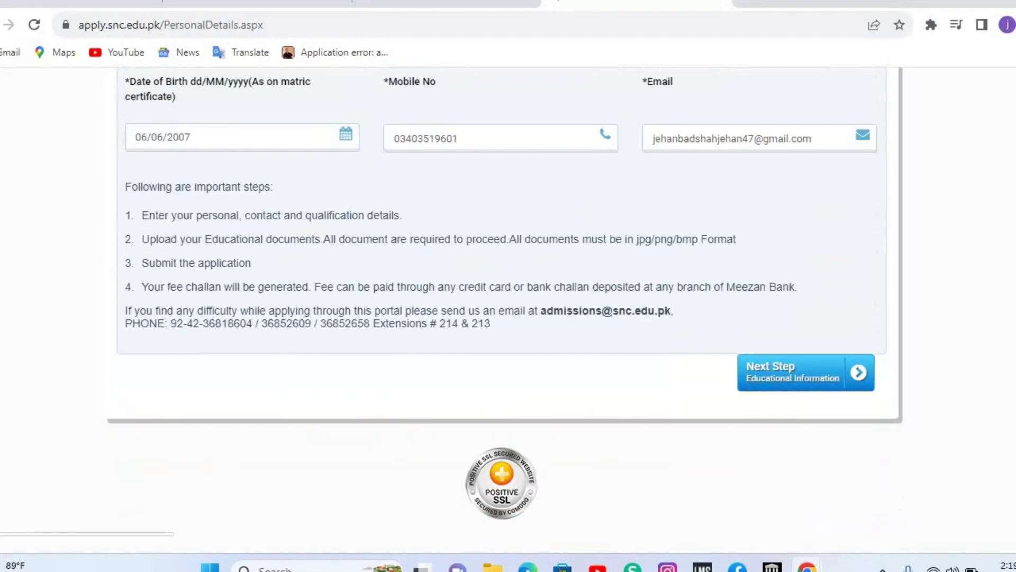
scroll(505, 309, "up", 4)
scroll(505, 310, "up", 3)
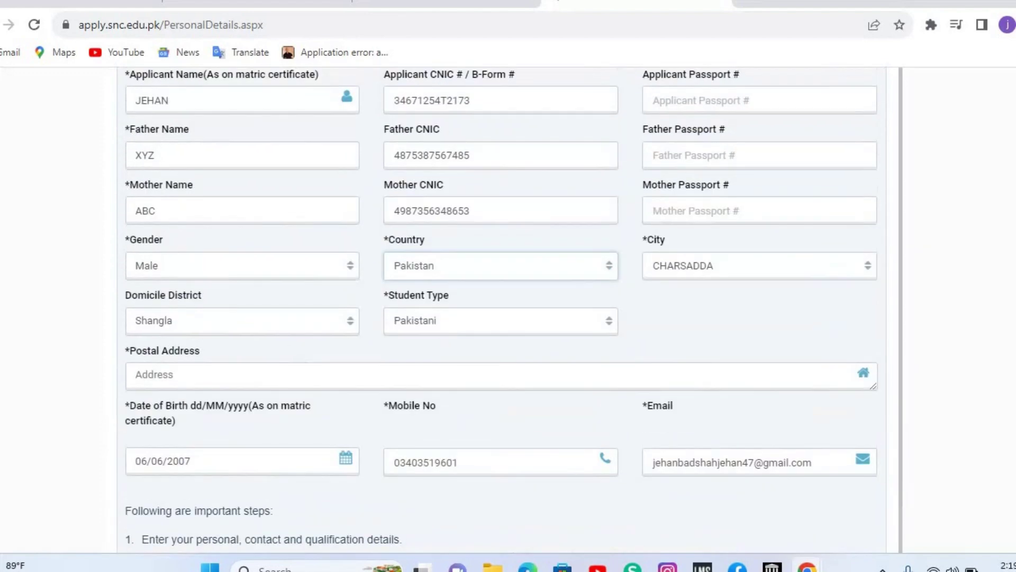
scroll(505, 309, "down", 6)
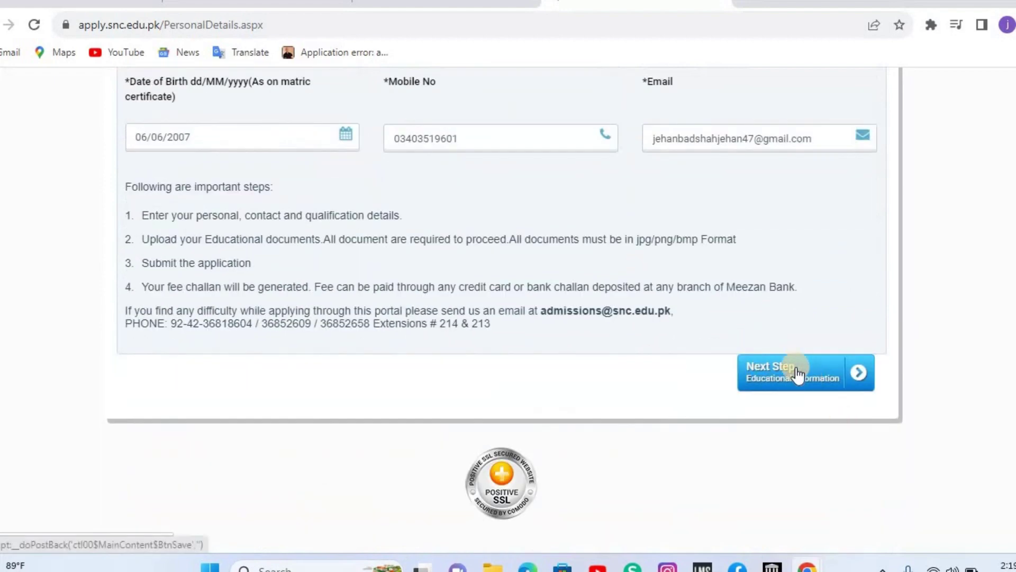
left_click(796, 368)
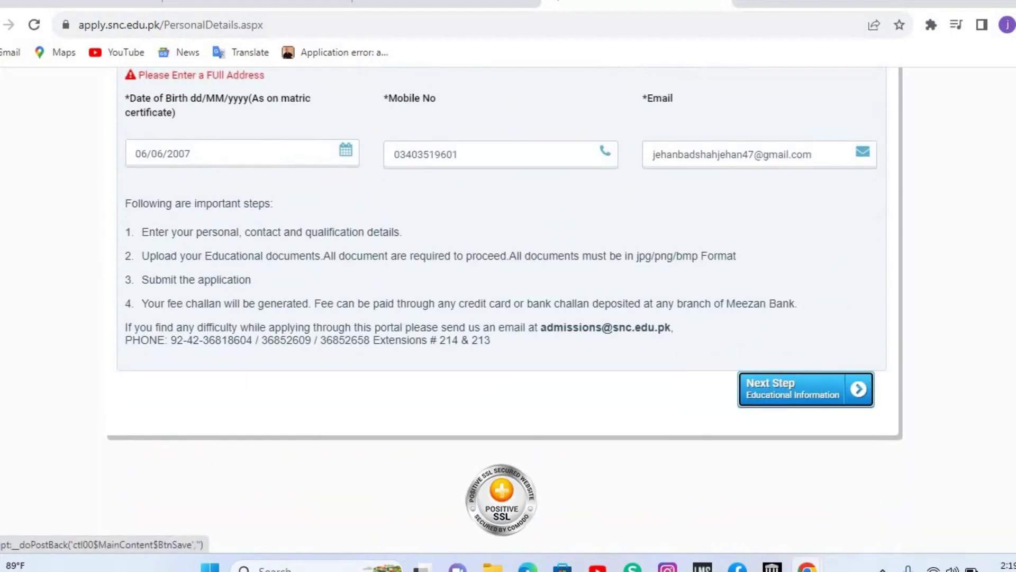
Step: Continue to the education step and set SSC exam to Matric with board BISE SWAT
left_click(796, 389)
scroll(505, 310, "down", 3)
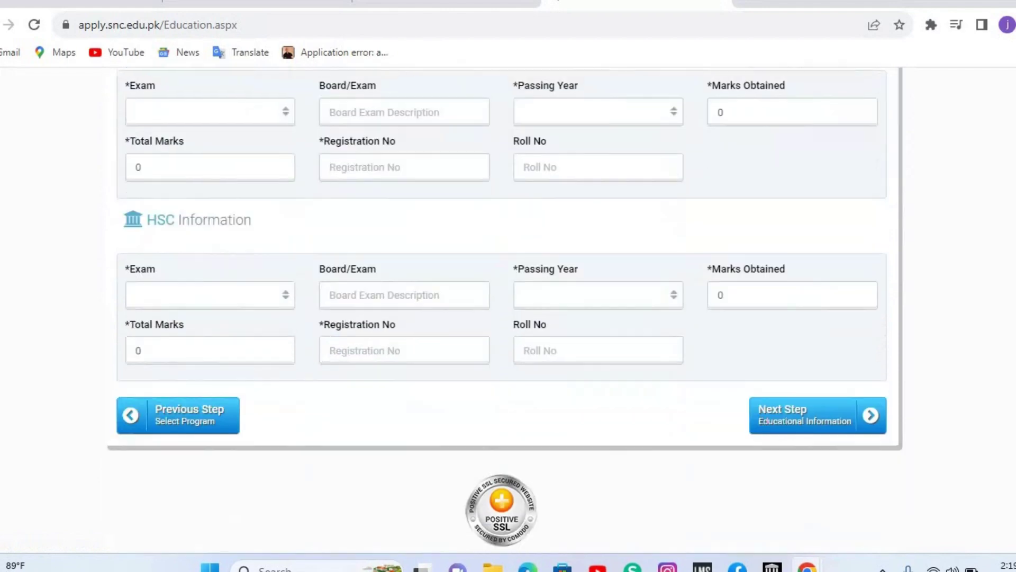
scroll(505, 309, "up", 2)
scroll(369, 491, "down", 1)
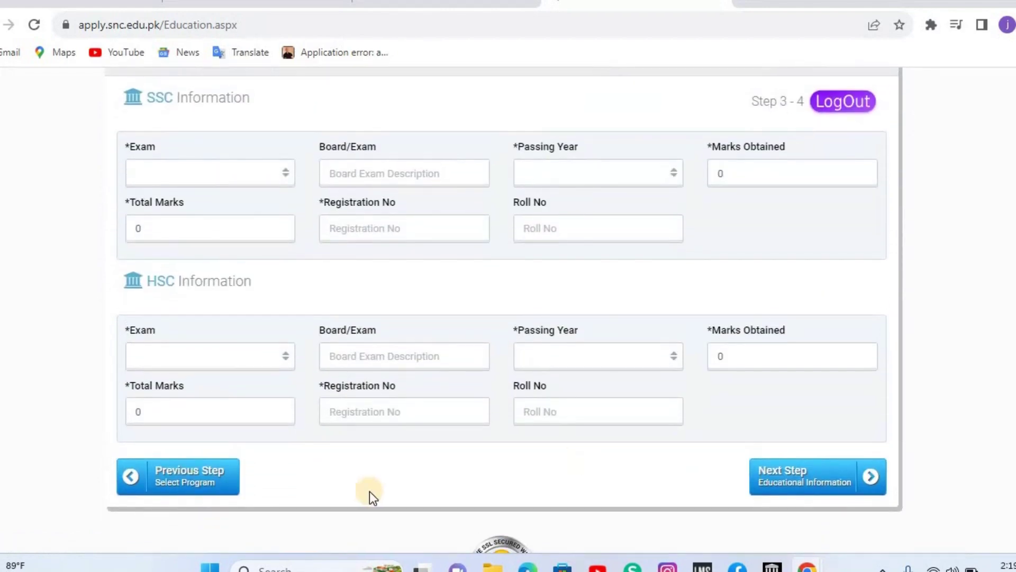
left_click(269, 179)
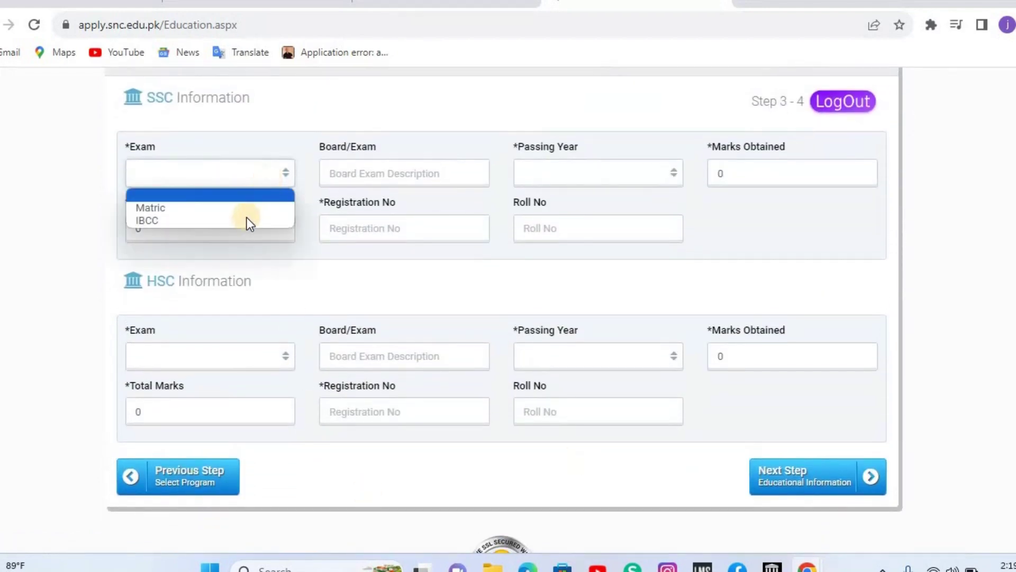
left_click(245, 211)
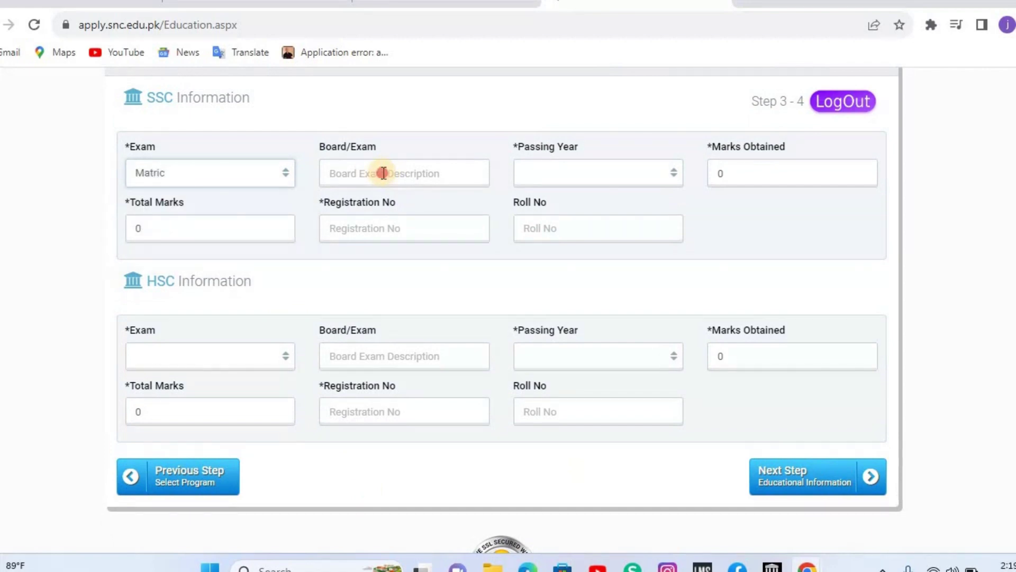
left_click(384, 173)
type("BISE SWAT")
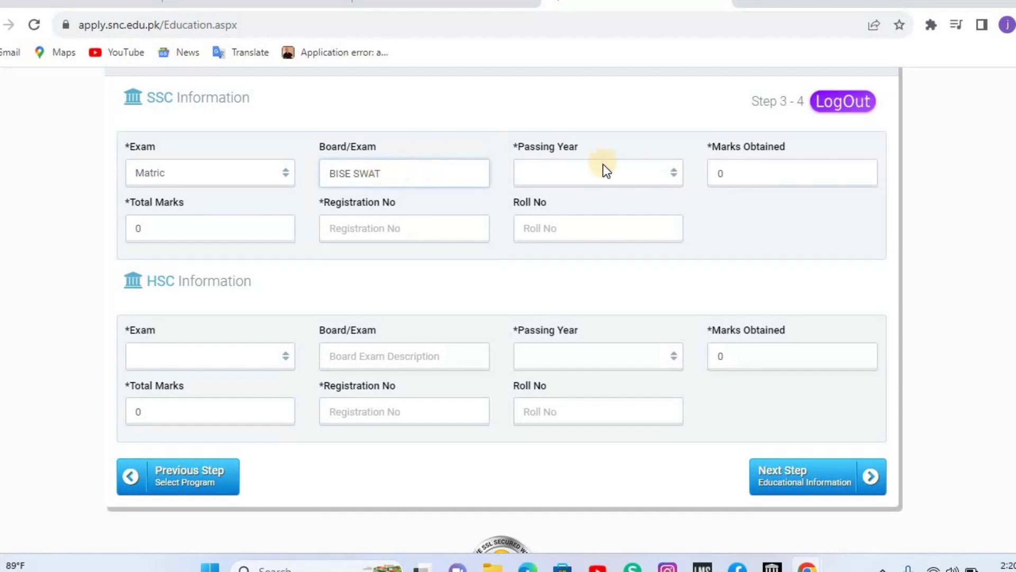
Step: Set SSC passing year 2017, marks 934 of 1100, and enter registration and roll numbers
left_click(578, 162)
key("Down")
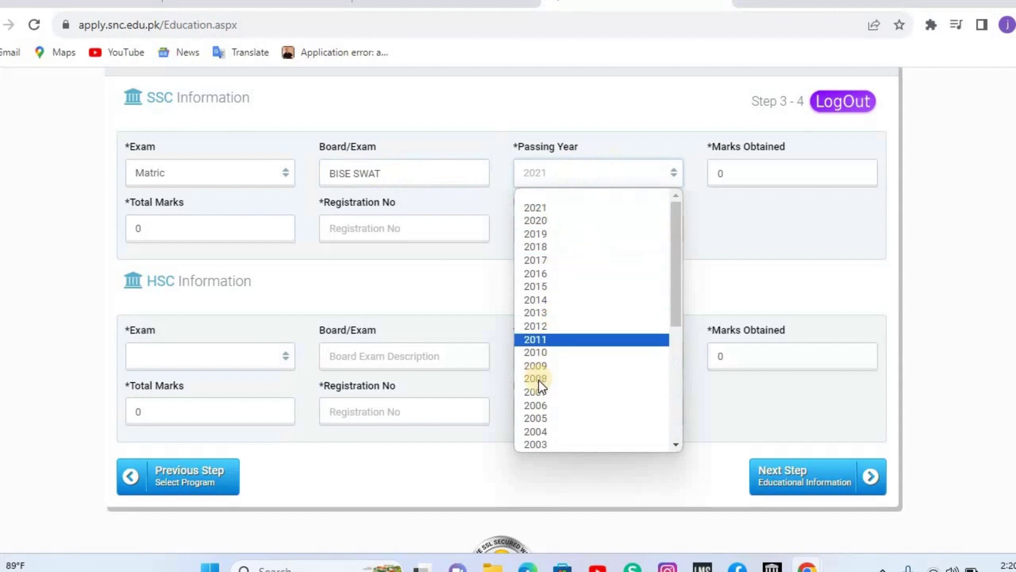
left_click(551, 258)
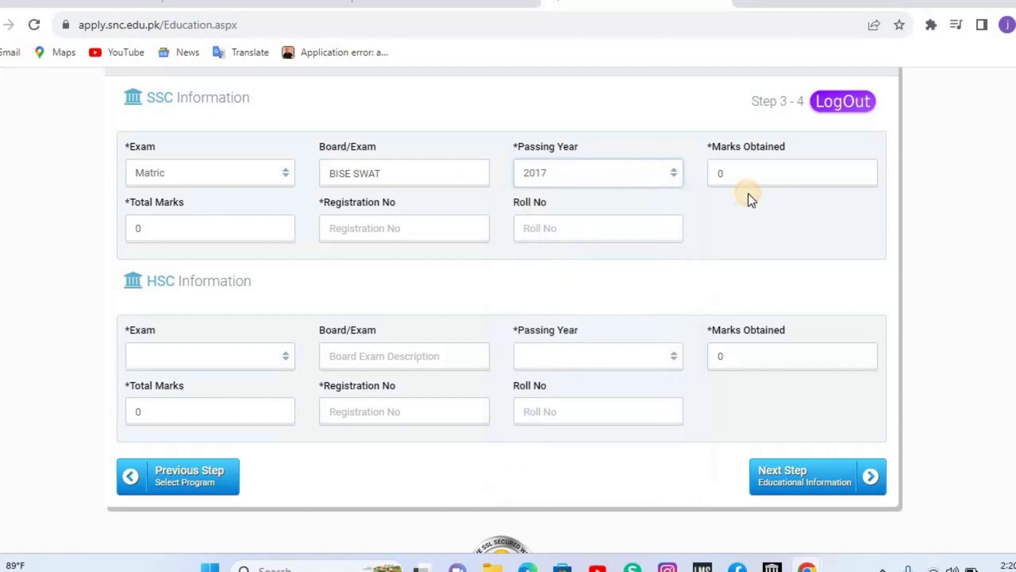
left_click(740, 176)
key("BackSpace")
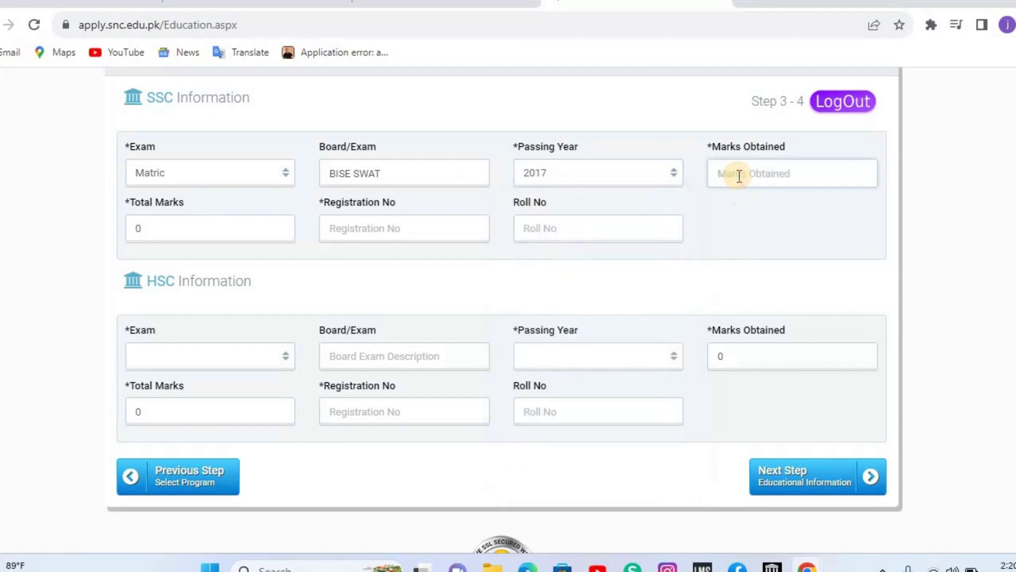
type("934")
left_click(179, 227)
key("BackSpace")
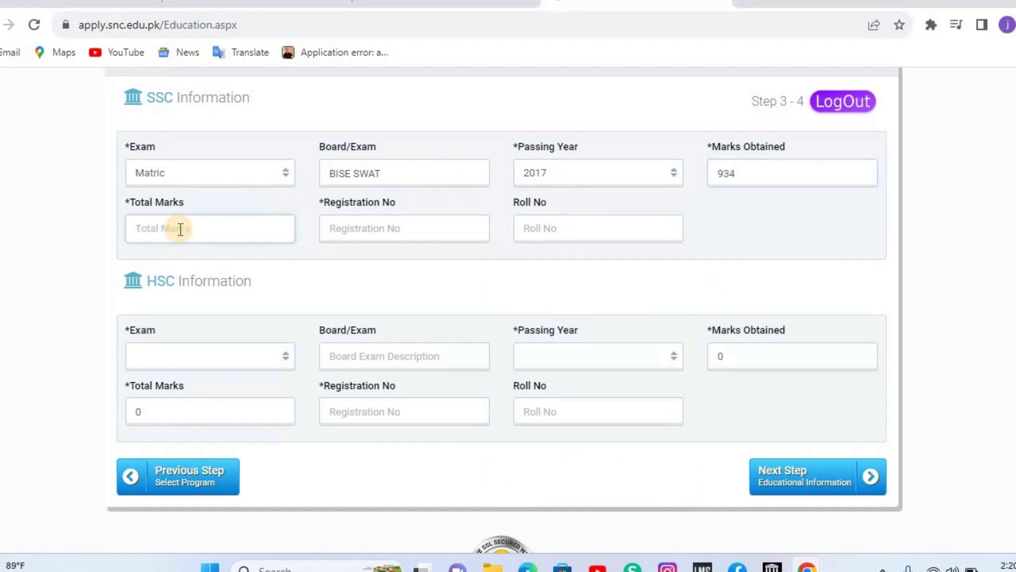
type("1100")
left_click(319, 222)
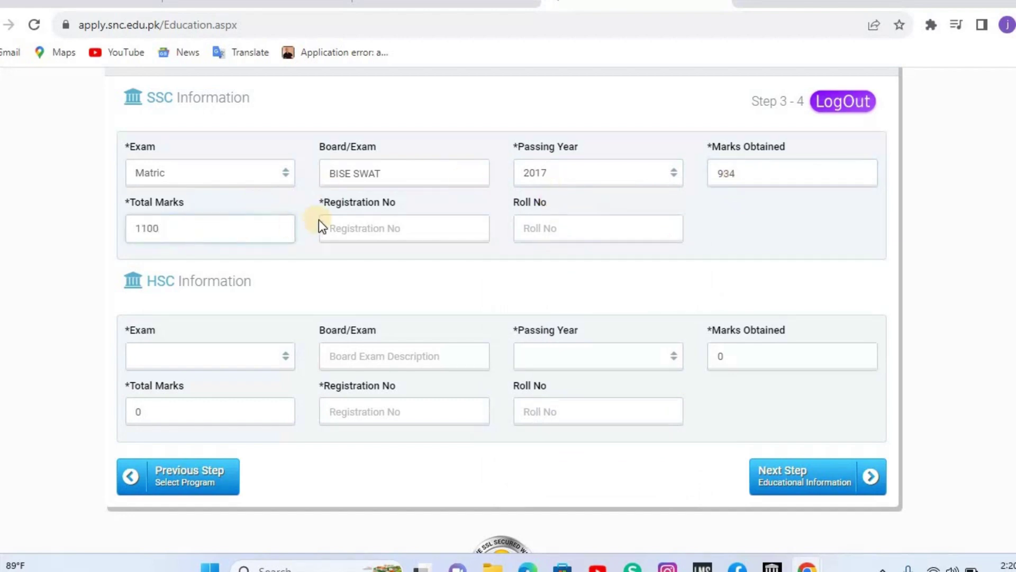
left_click(346, 228)
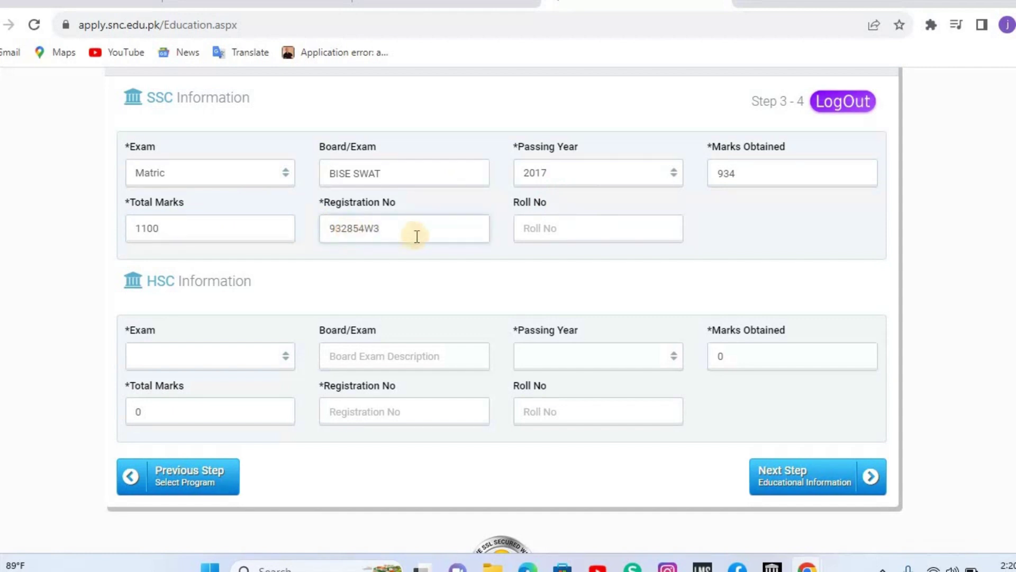
left_click(560, 231)
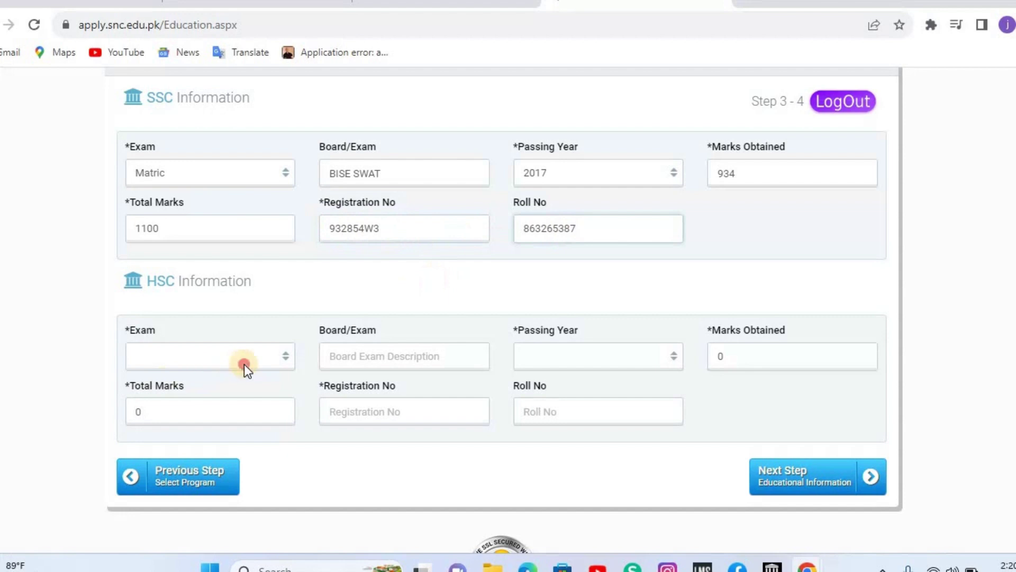
Step: Set HSC exam to Fsc, board BISE, and passing year 2019
left_click(243, 364)
left_click(233, 393)
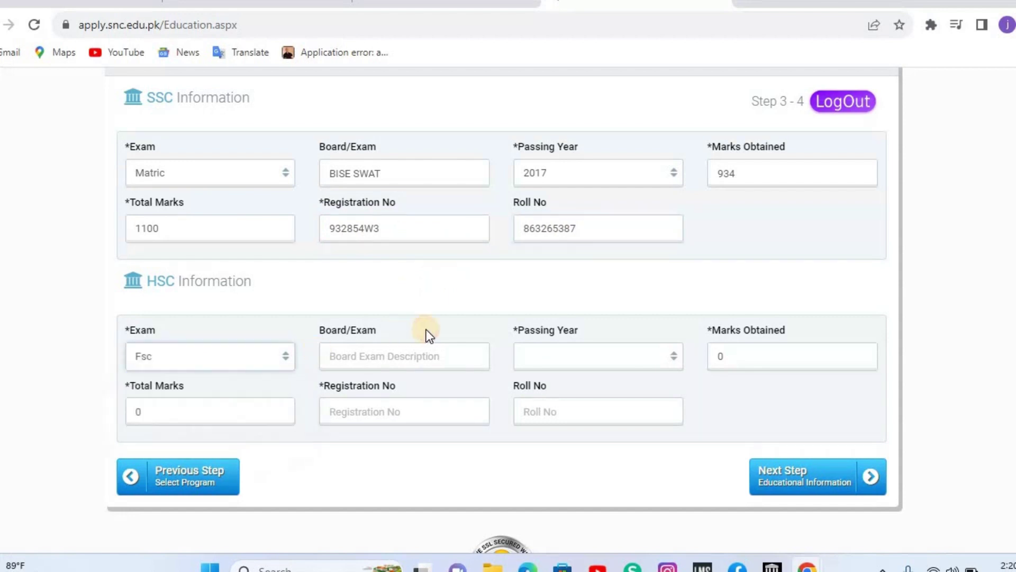
left_click(410, 355)
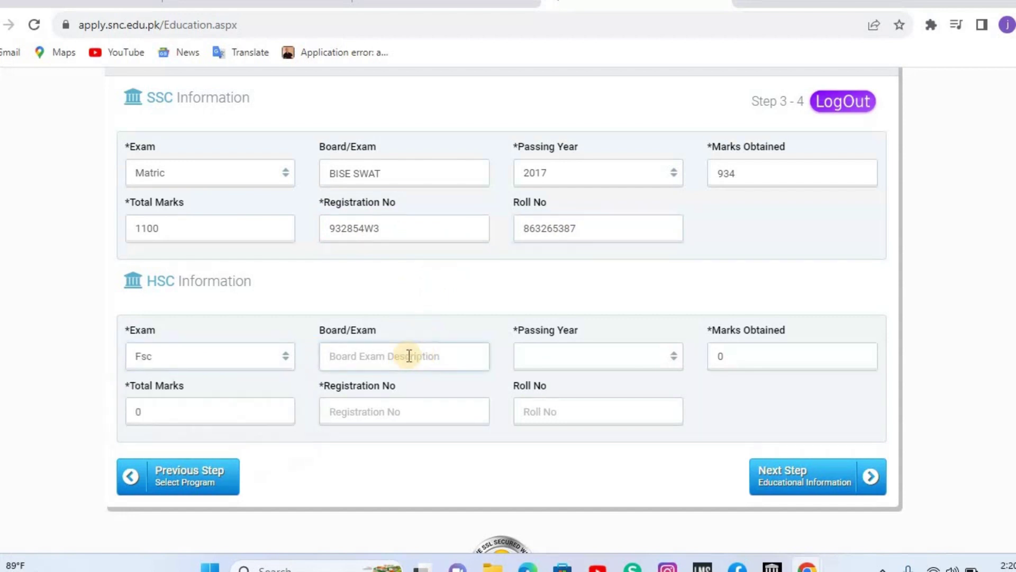
type("BISE")
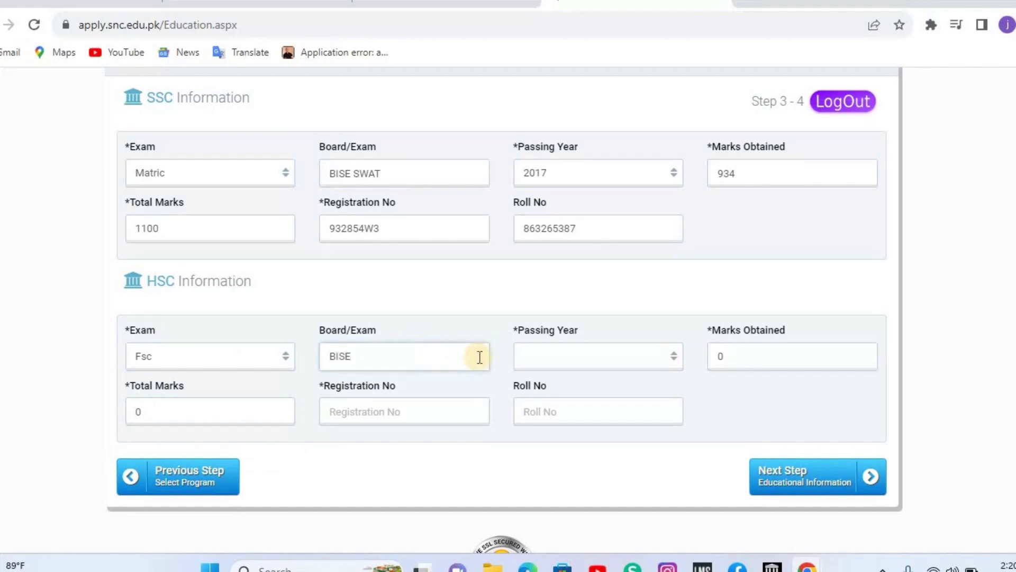
left_click(538, 356)
key("Down")
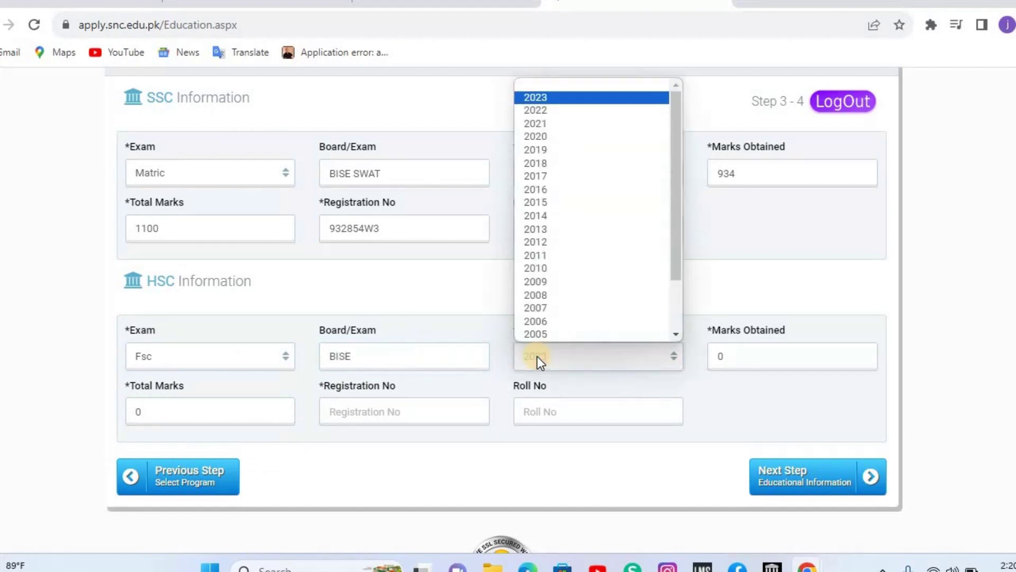
left_click(548, 151)
Step: Enter HSC marks 919 of 1100 plus registration and roll numbers, then continue
left_click(741, 358)
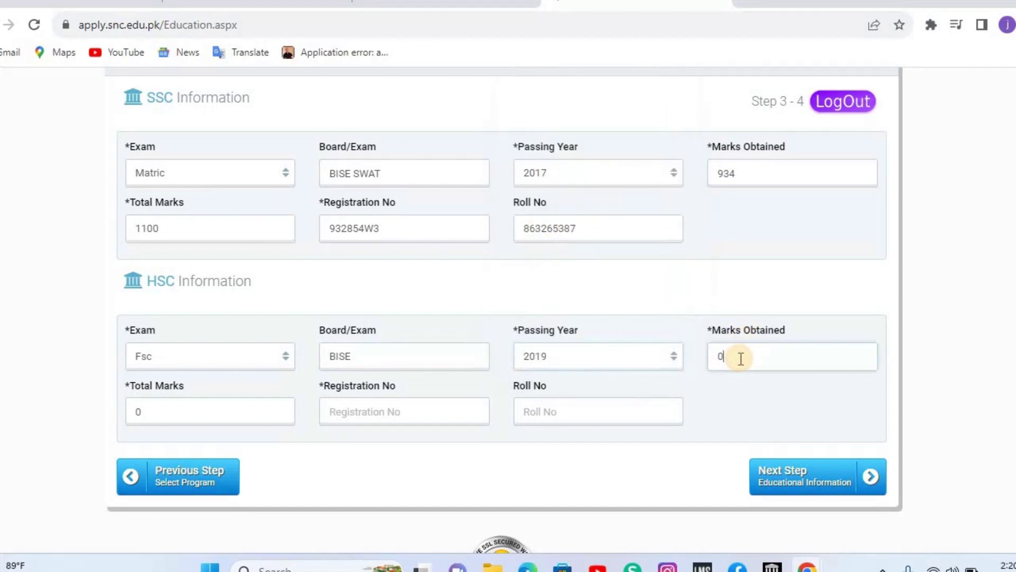
key("BackSpace")
type("919")
left_click(159, 403)
key("BackSpace")
type("1100")
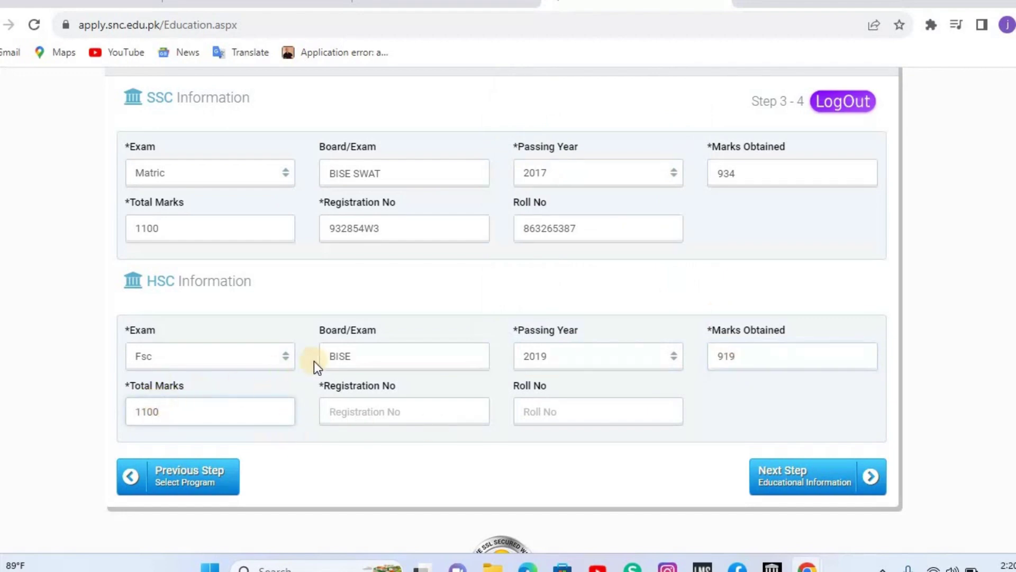
left_click(354, 410)
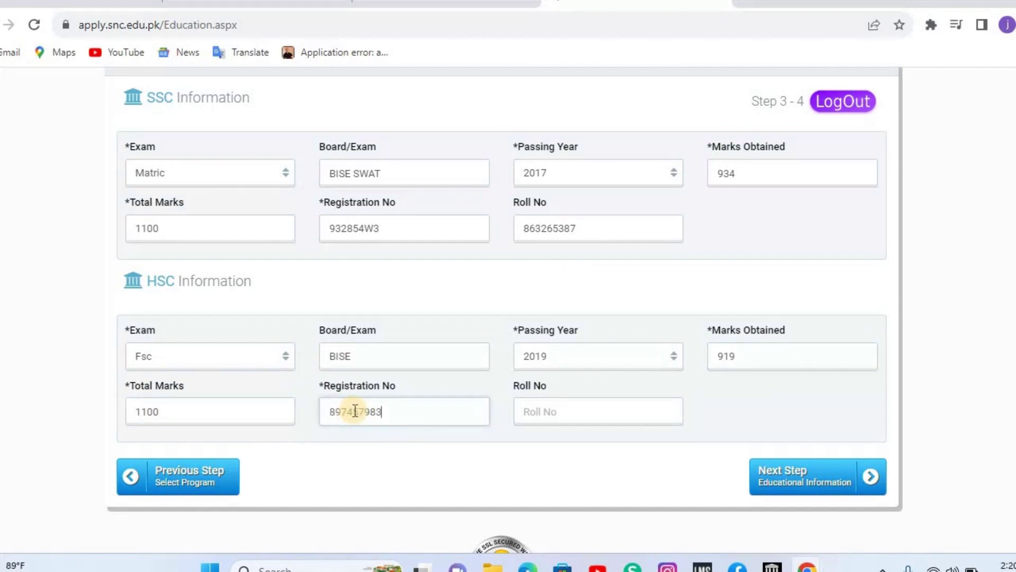
left_click(536, 416)
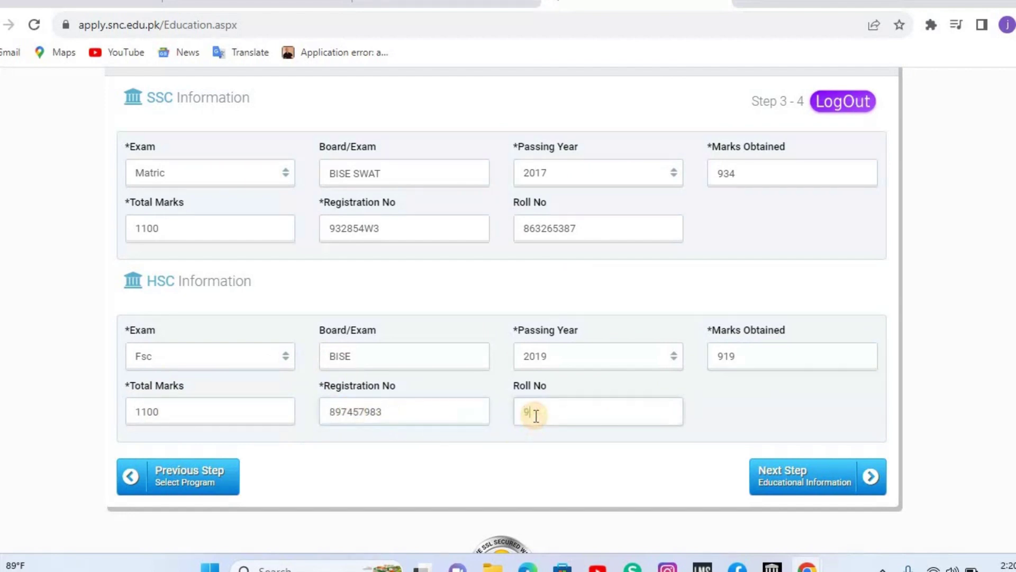
left_click(837, 483)
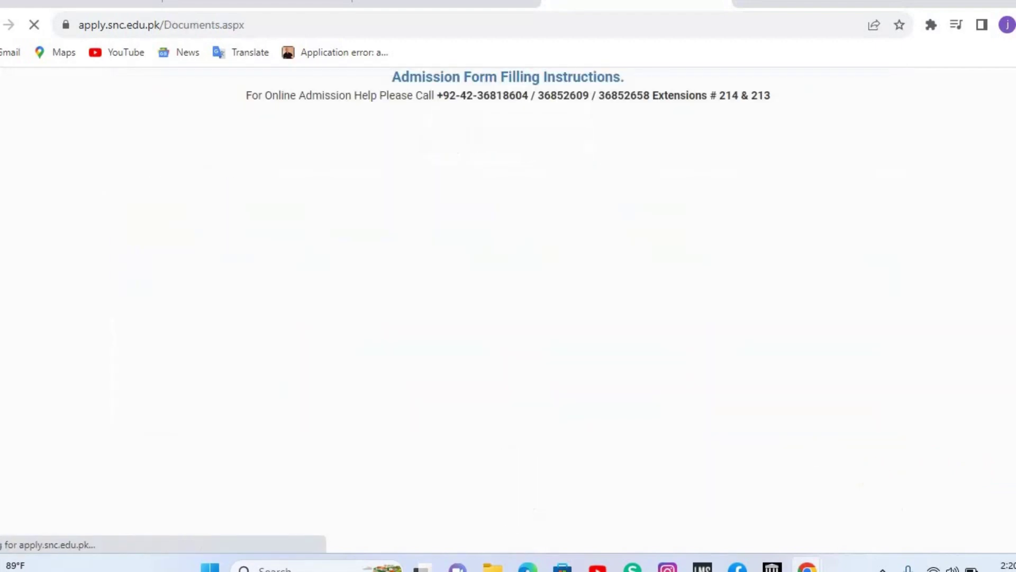
Step: Upload adv.jpg from the Desktop as the profile picture
scroll(875, 474, "down", 3)
scroll(501, 307, "down", 2)
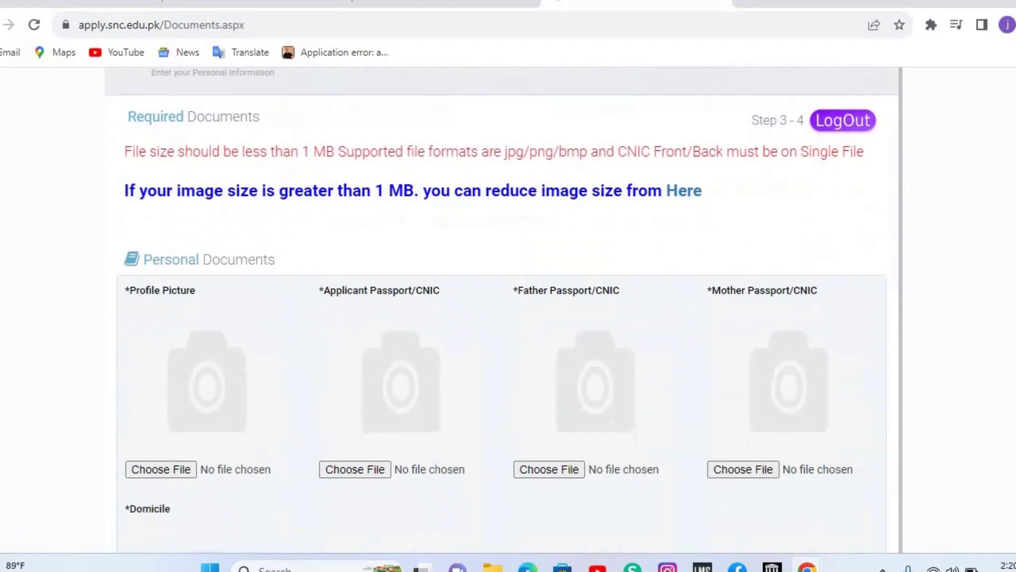
scroll(502, 307, "up", 5)
scroll(971, 355, "down", 5)
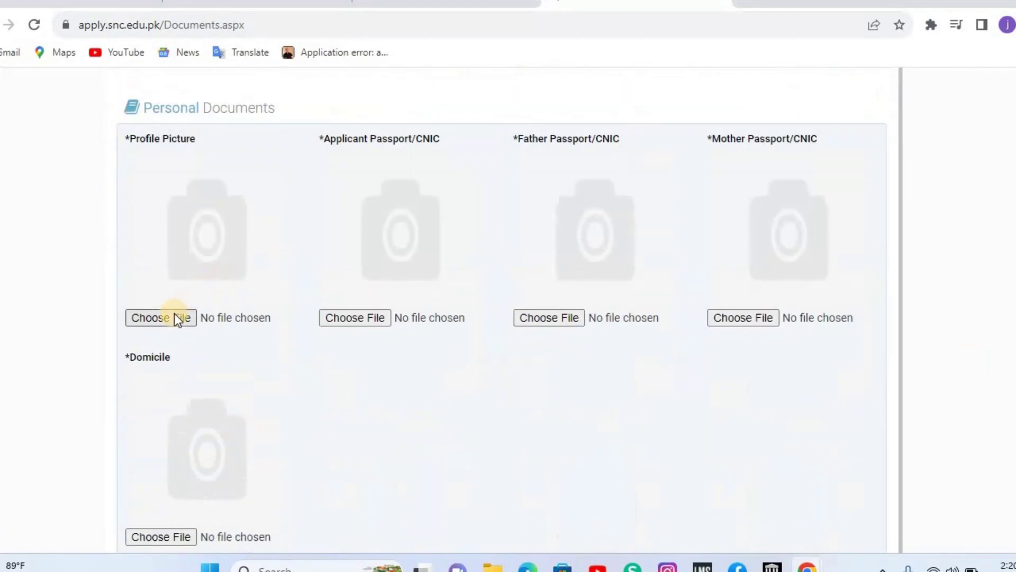
left_click(167, 313)
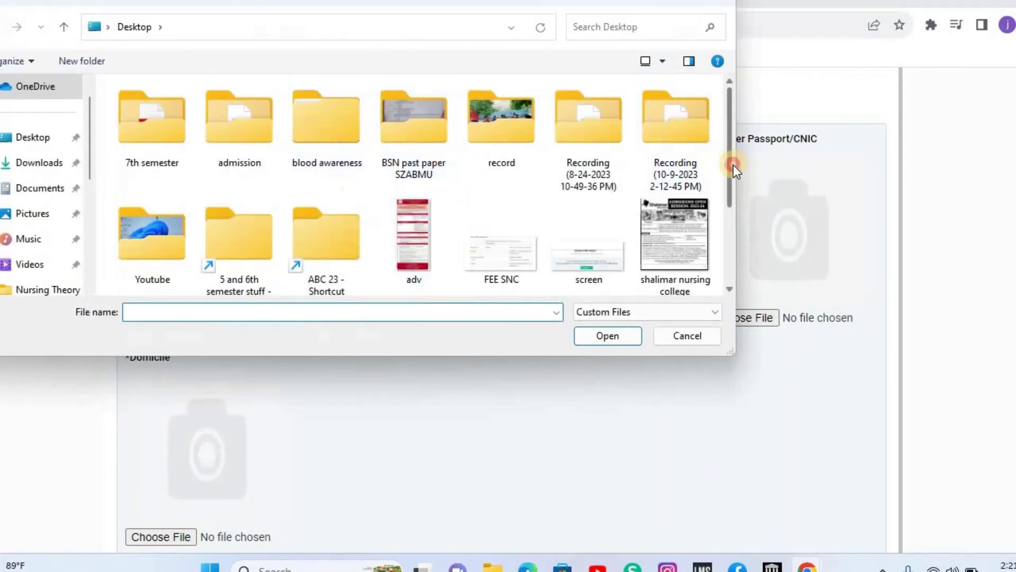
mouse_move(733, 164)
left_mouse_down()
mouse_move(728, 252)
mouse_move(726, 180)
left_mouse_up()
left_click(405, 155)
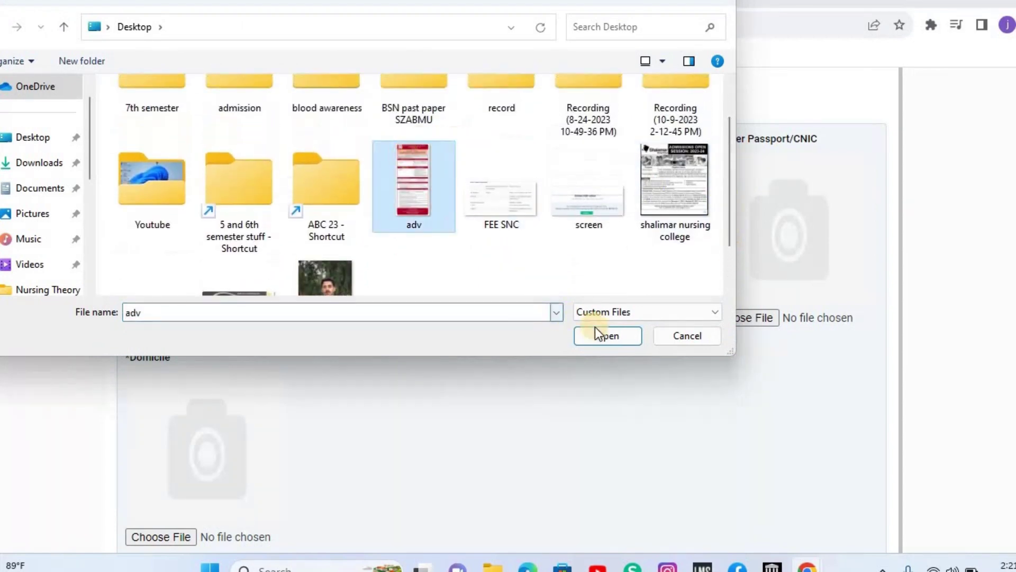
left_click(608, 337)
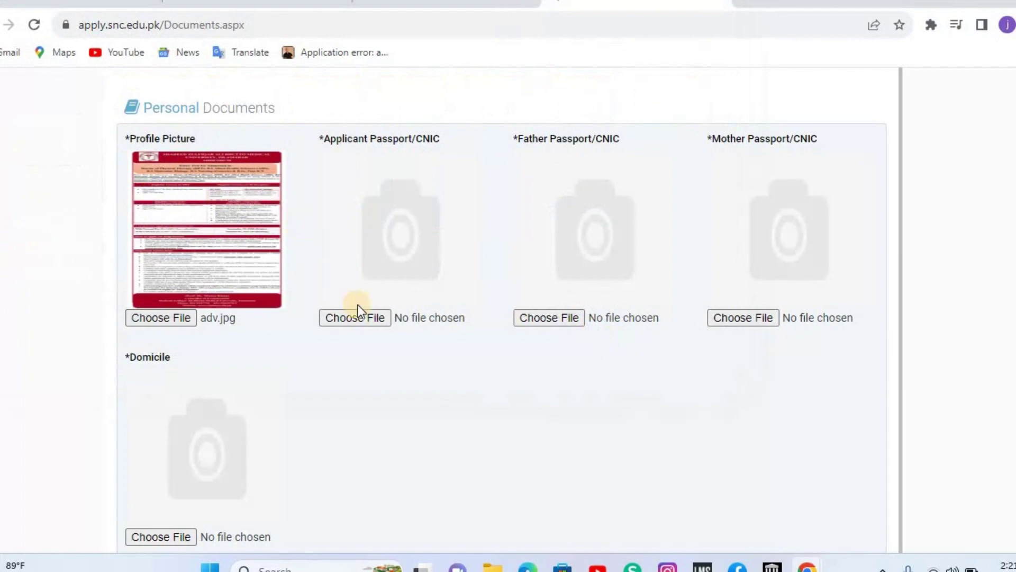
Step: Attach adv.jpg as the applicant's, father's and mother's Passport/CNIC documents
left_click(363, 320)
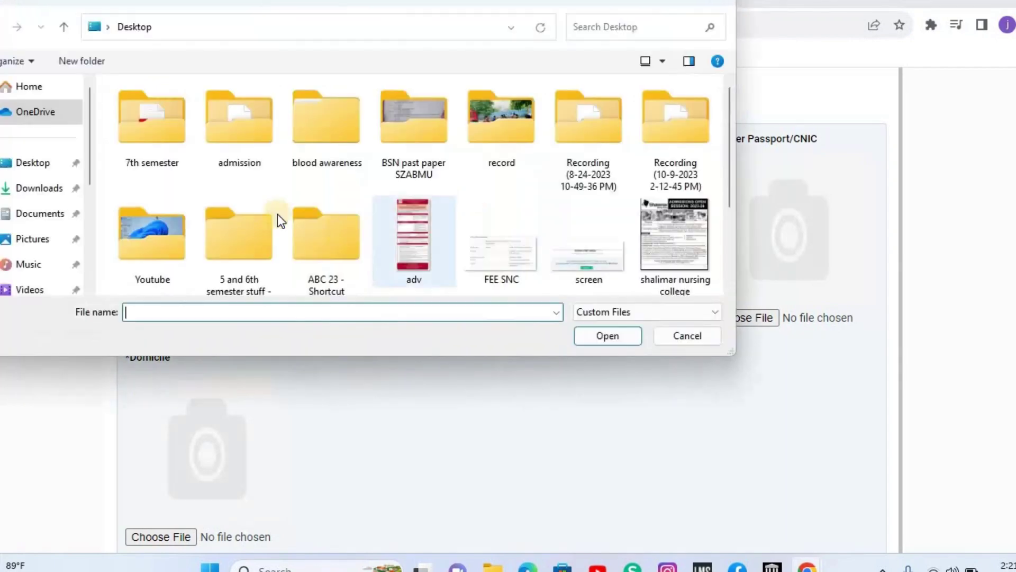
left_click(396, 229)
left_click(605, 333)
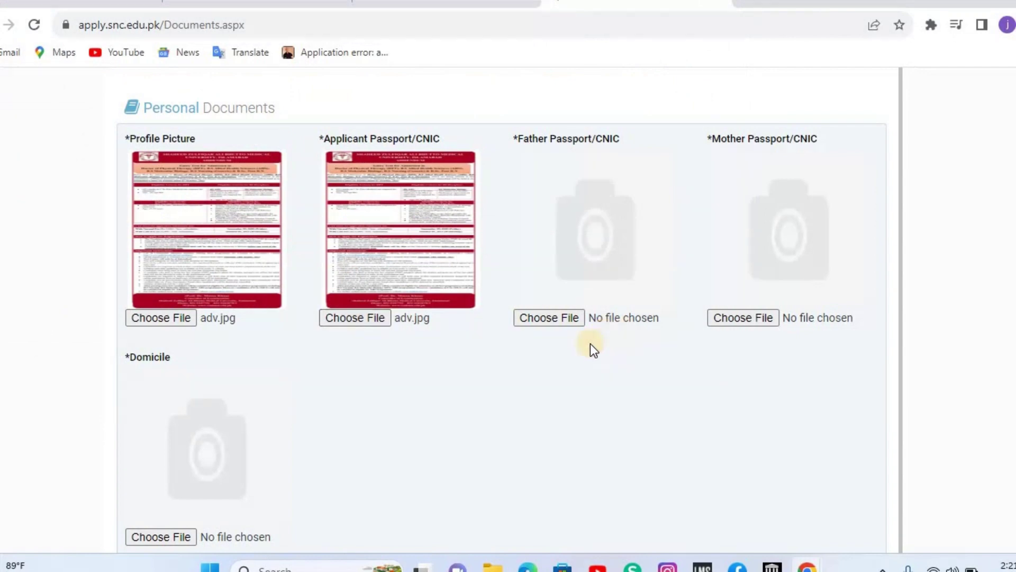
left_click(549, 316)
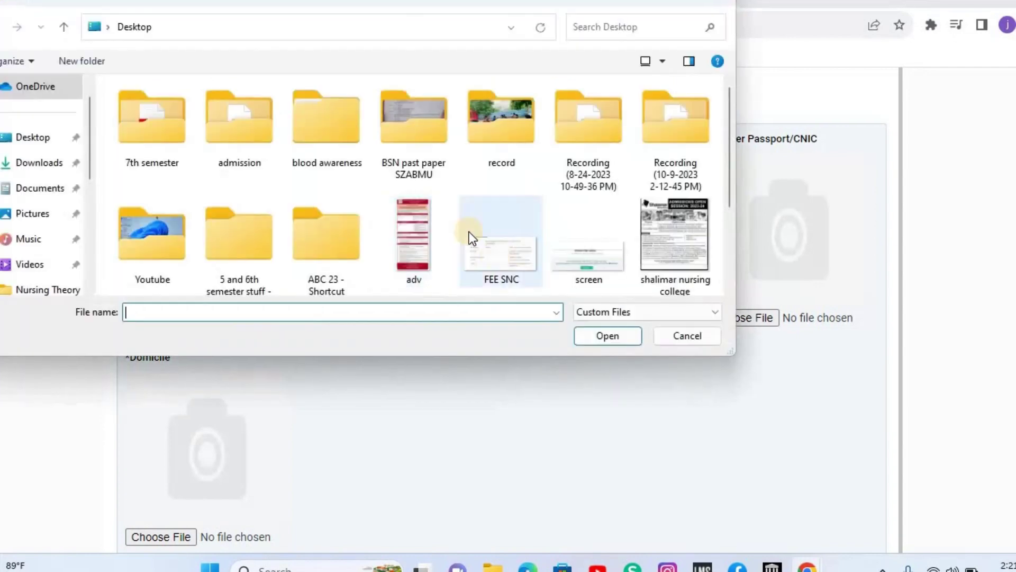
left_click(415, 233)
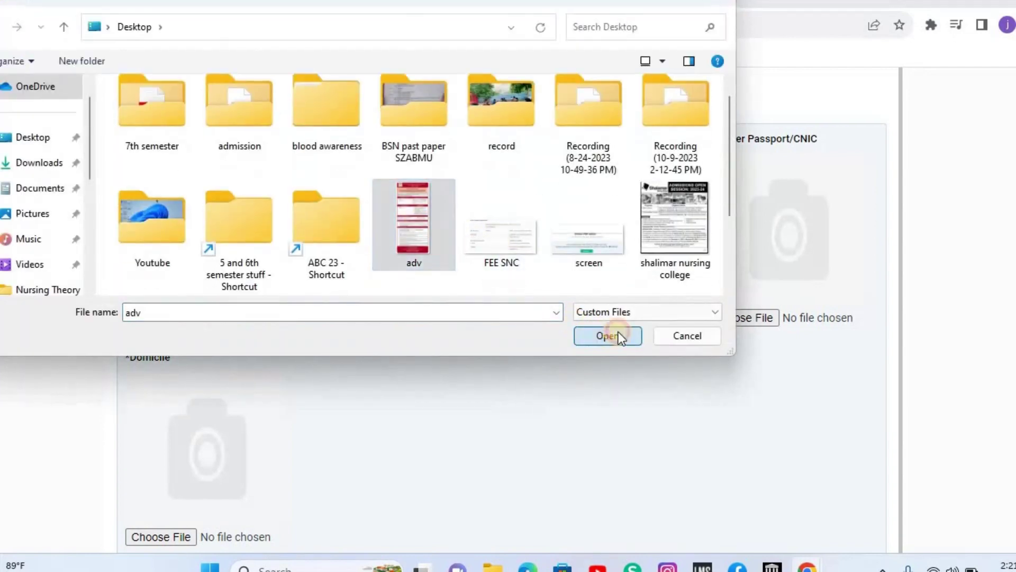
left_click(617, 333)
left_click(741, 318)
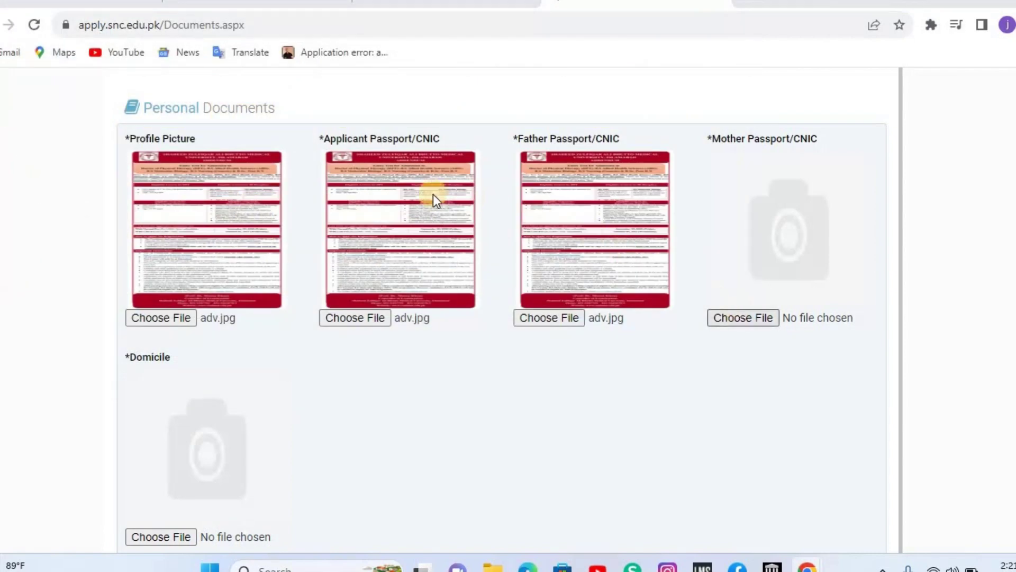
left_click(405, 223)
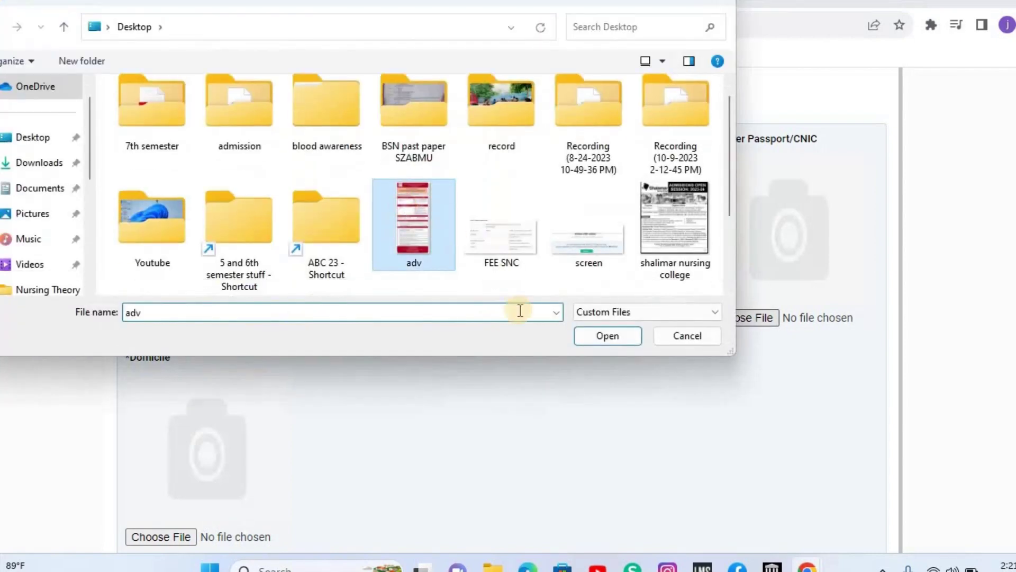
left_click(605, 341)
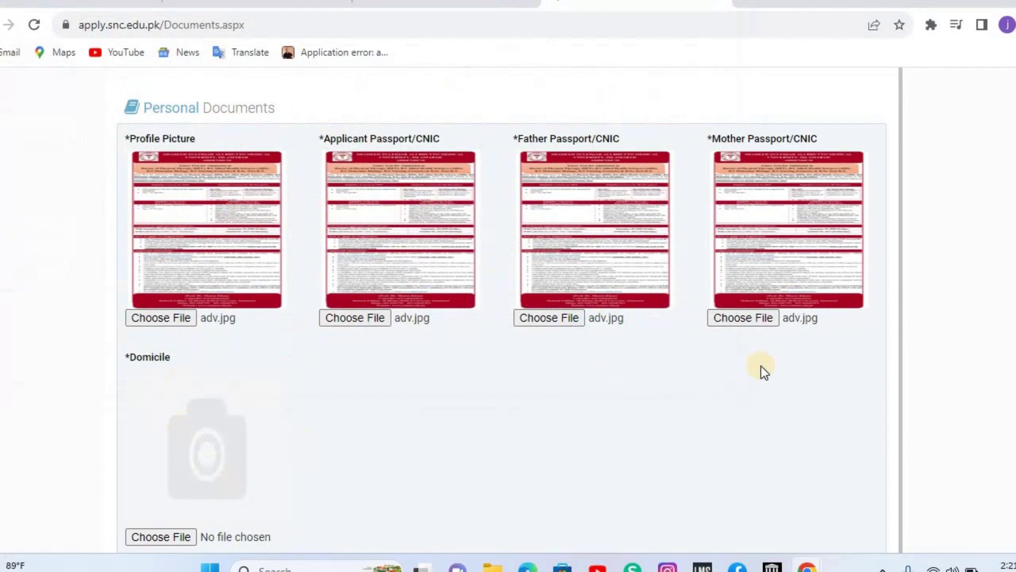
scroll(762, 370, "up", 1)
scroll(501, 318, "up", 6)
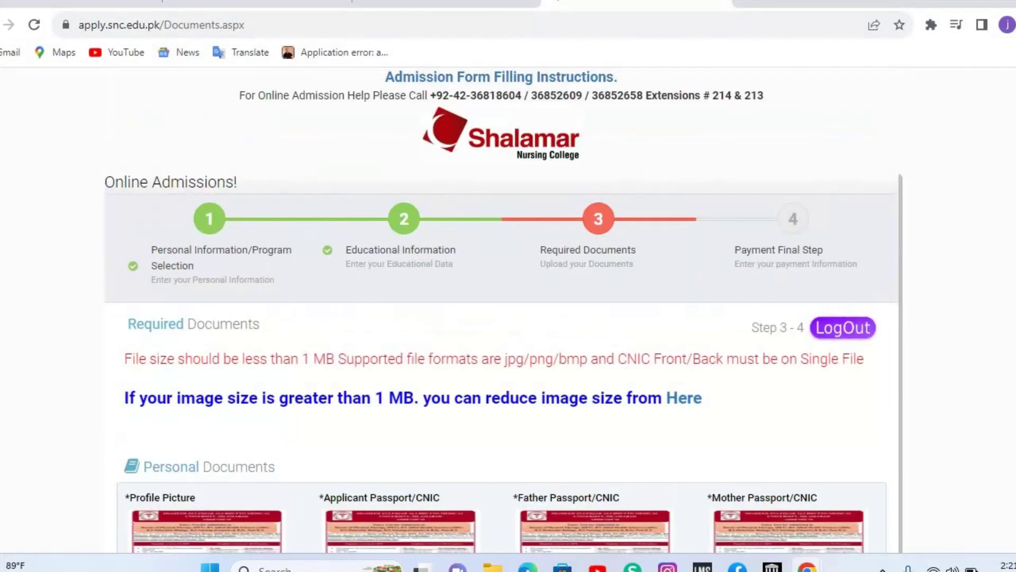
Step: Attach adv.jpg from the Desktop as the Domicile document
scroll(408, 319, "down", 12)
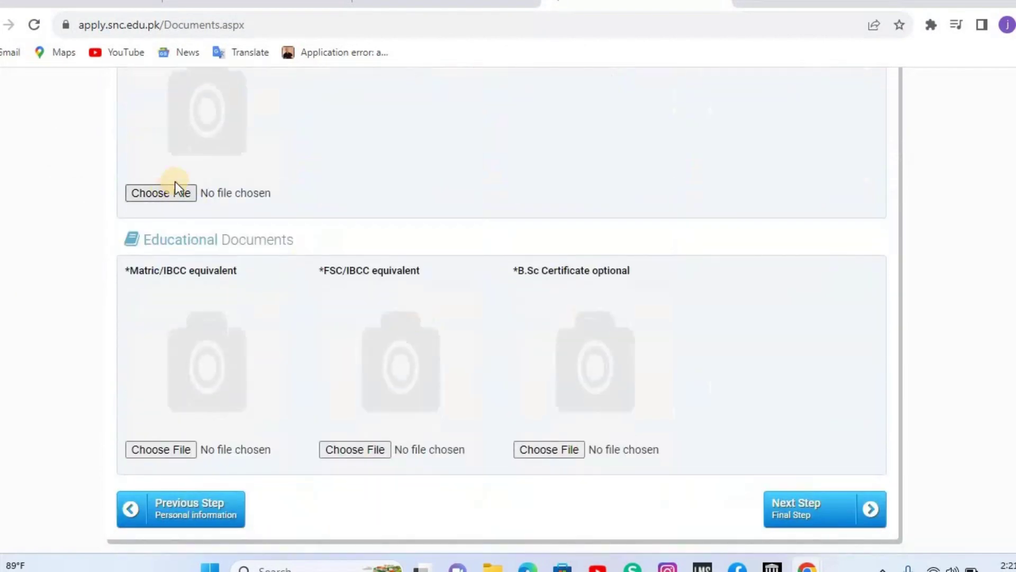
scroll(345, 305, "up", 1)
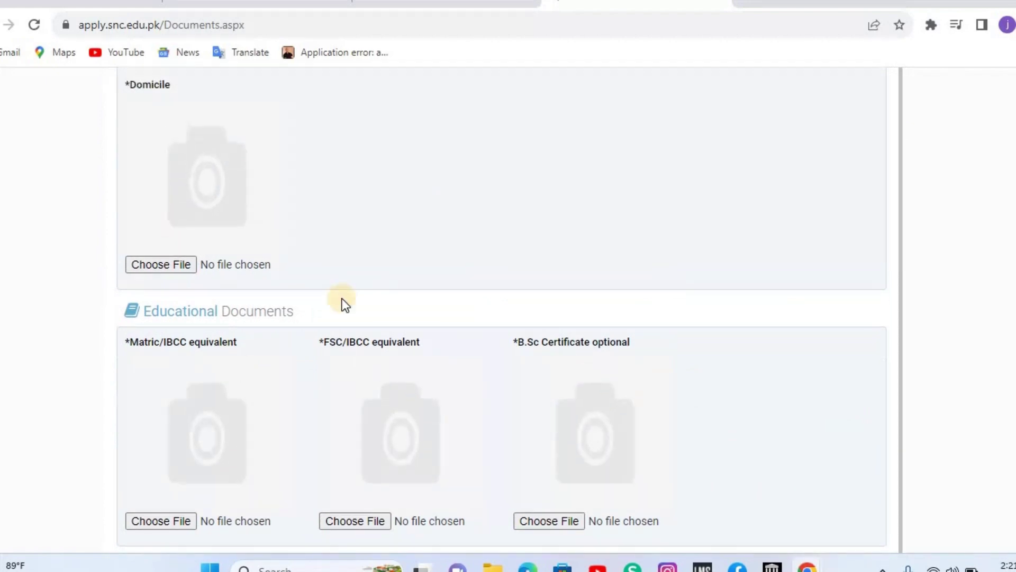
left_click(160, 260)
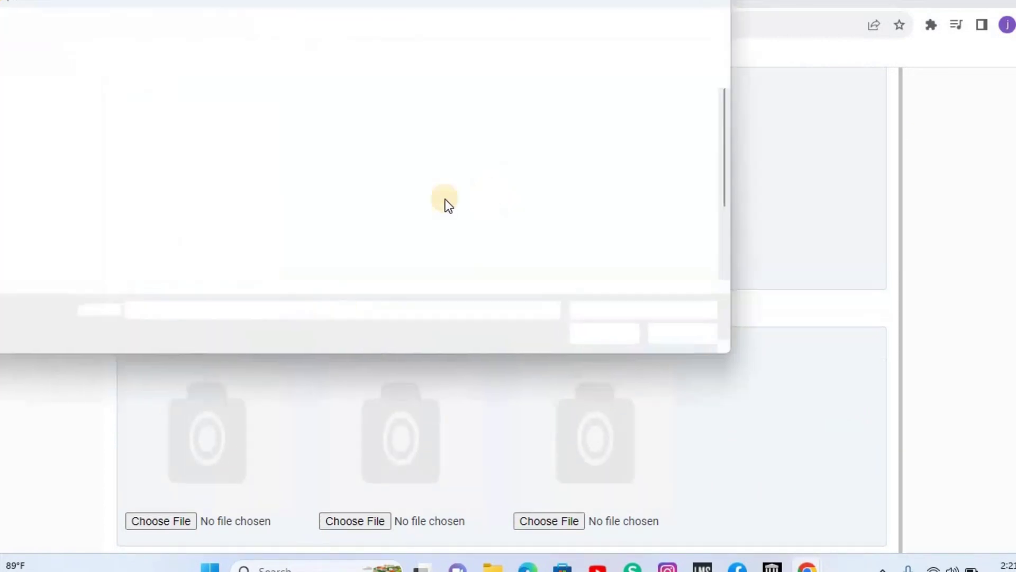
left_click(392, 208)
left_click(606, 335)
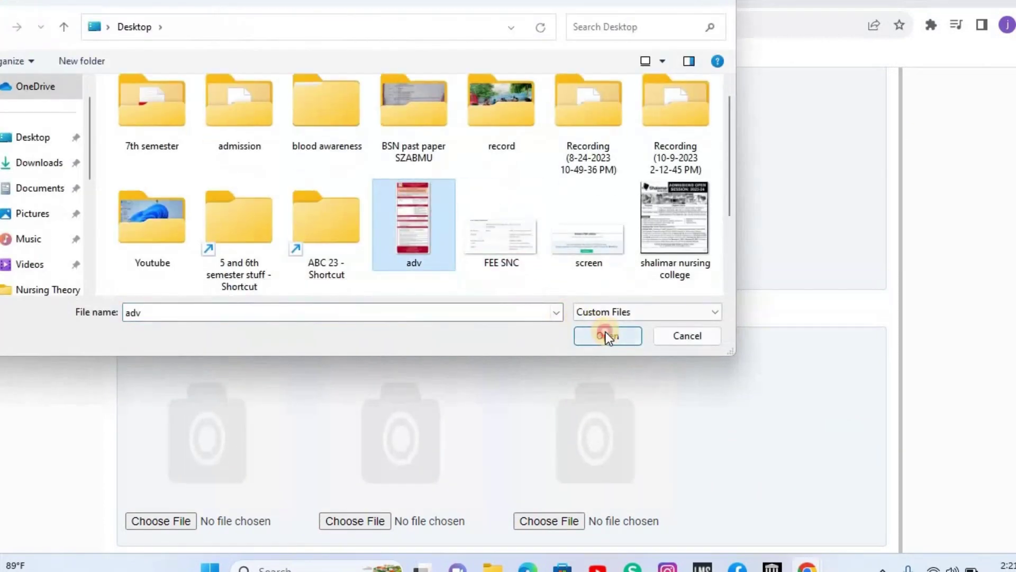
Step: Attach adv.jpg as the Matric, FSC and B.Sc certificates, then continue to the review step
scroll(921, 458, "down", 3)
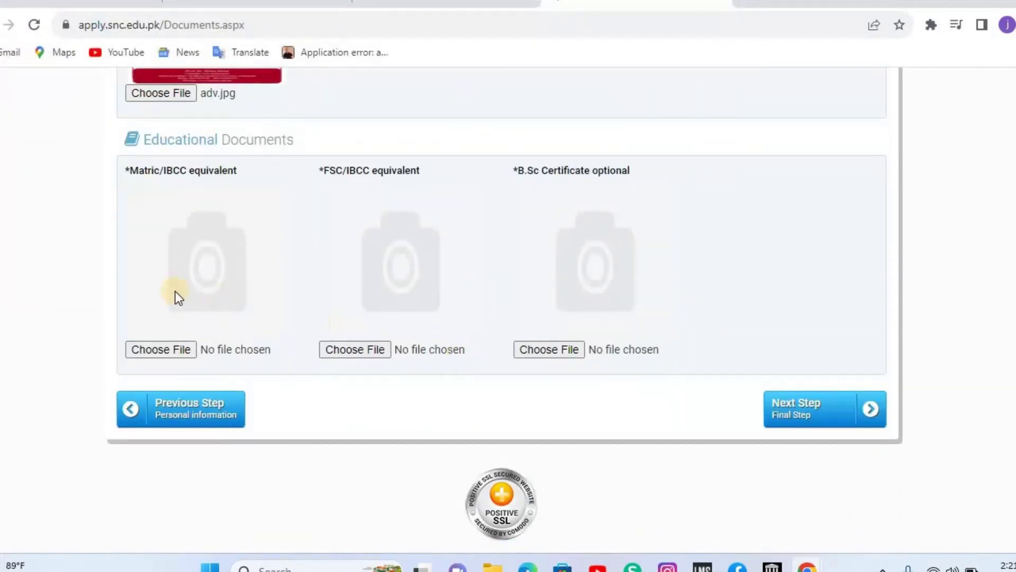
left_click(176, 355)
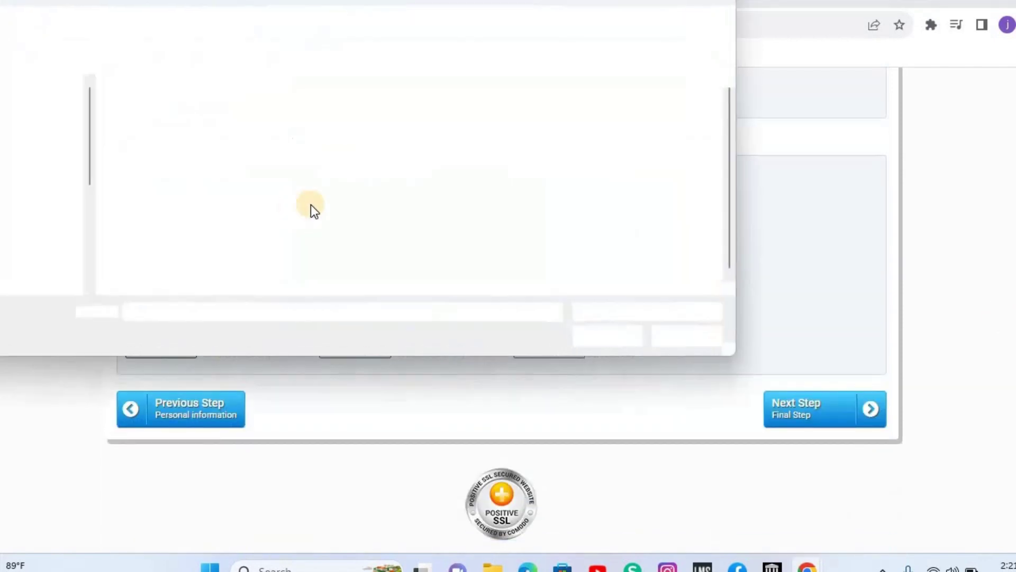
left_click(415, 230)
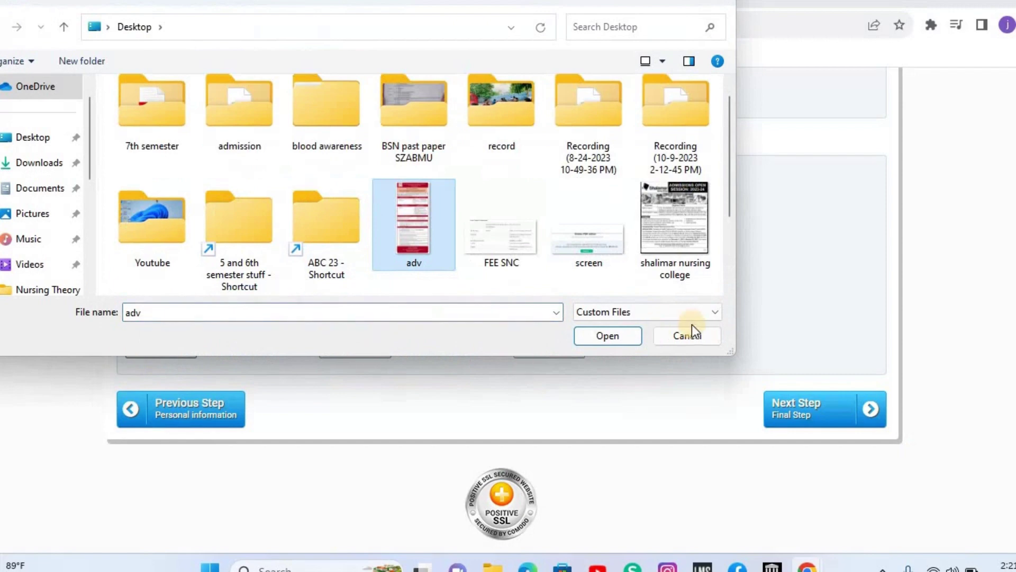
left_click(618, 334)
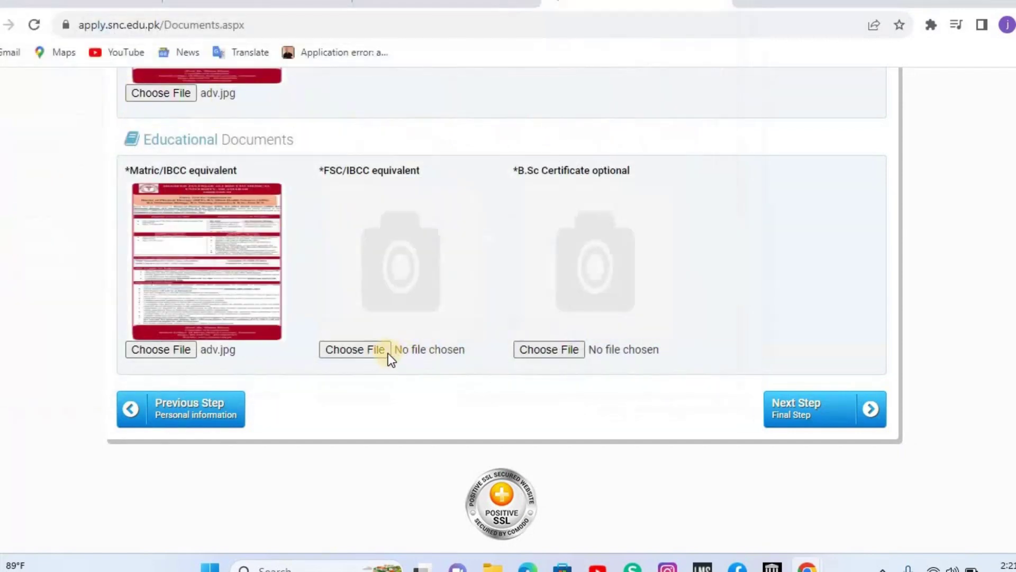
left_click(380, 353)
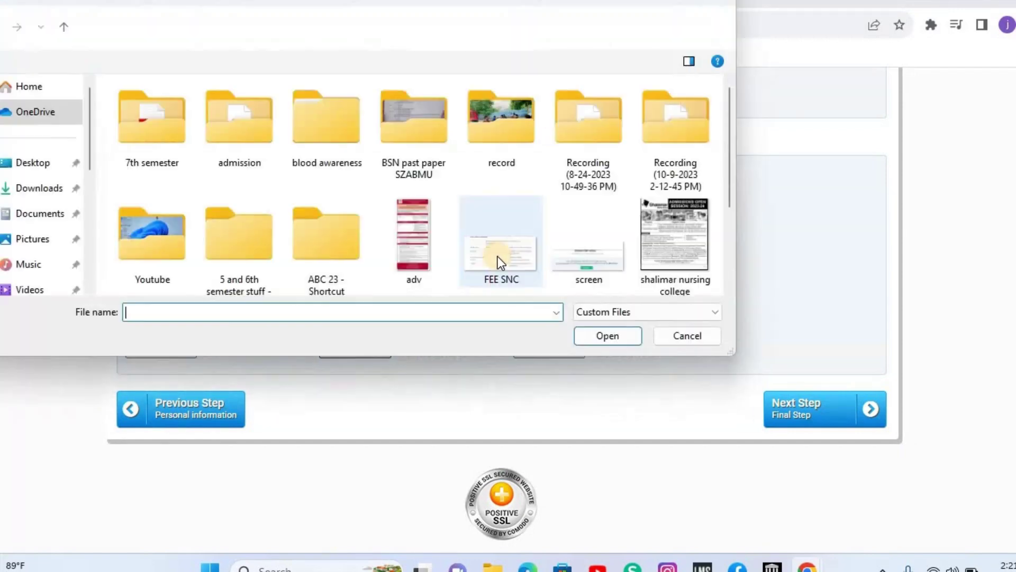
left_click(405, 234)
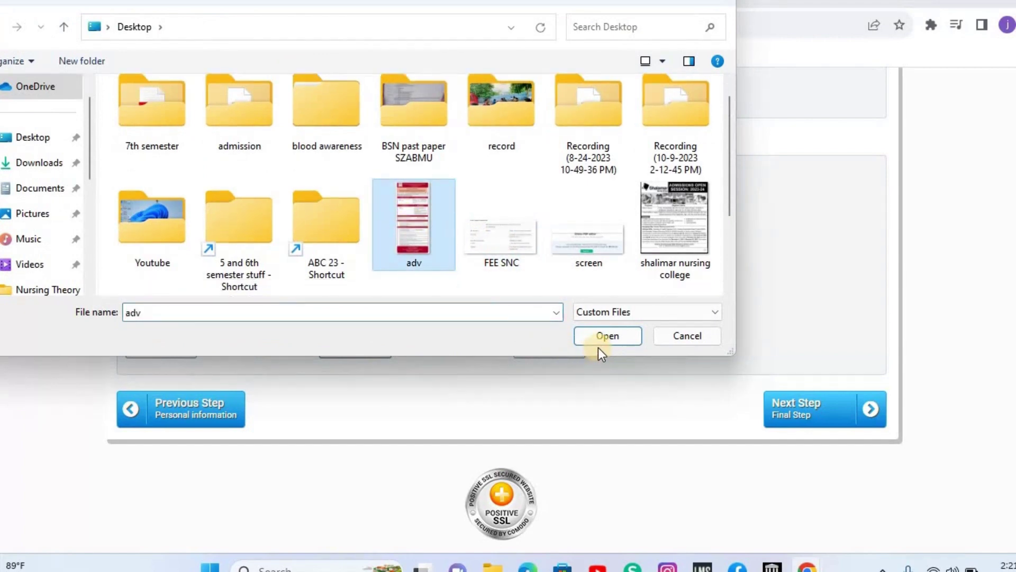
left_click(604, 343)
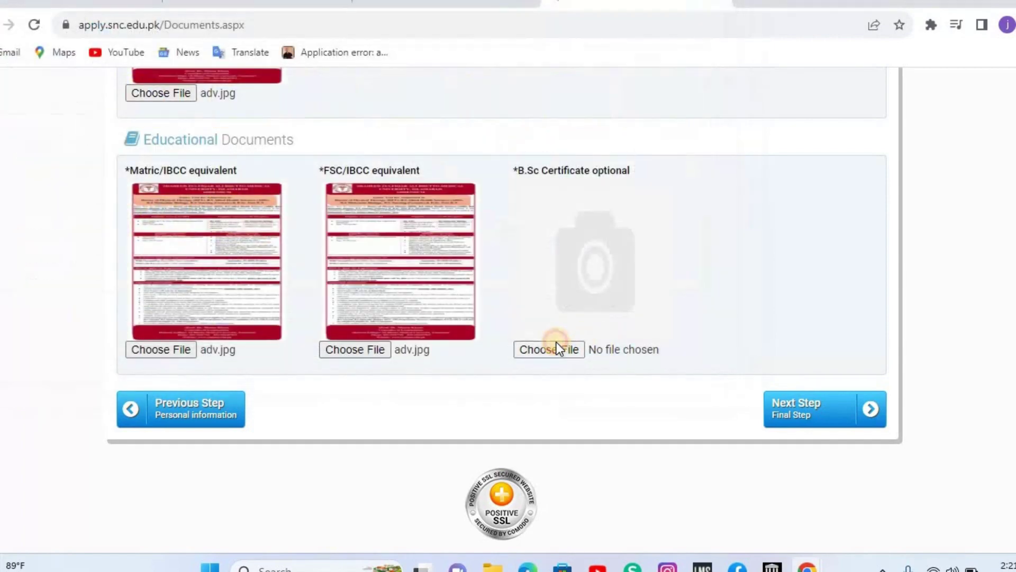
left_click(417, 265)
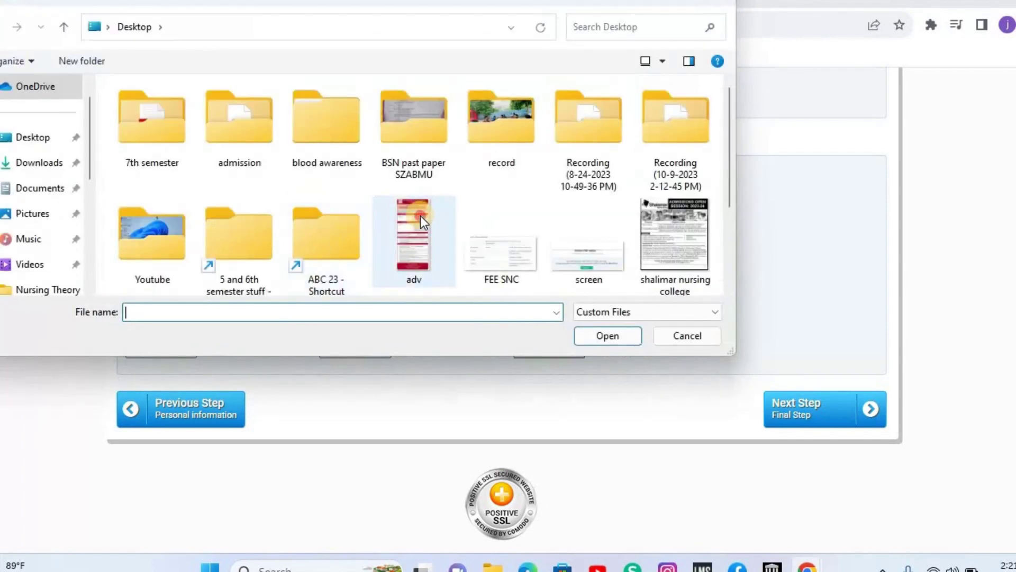
left_click(421, 215)
left_click(608, 333)
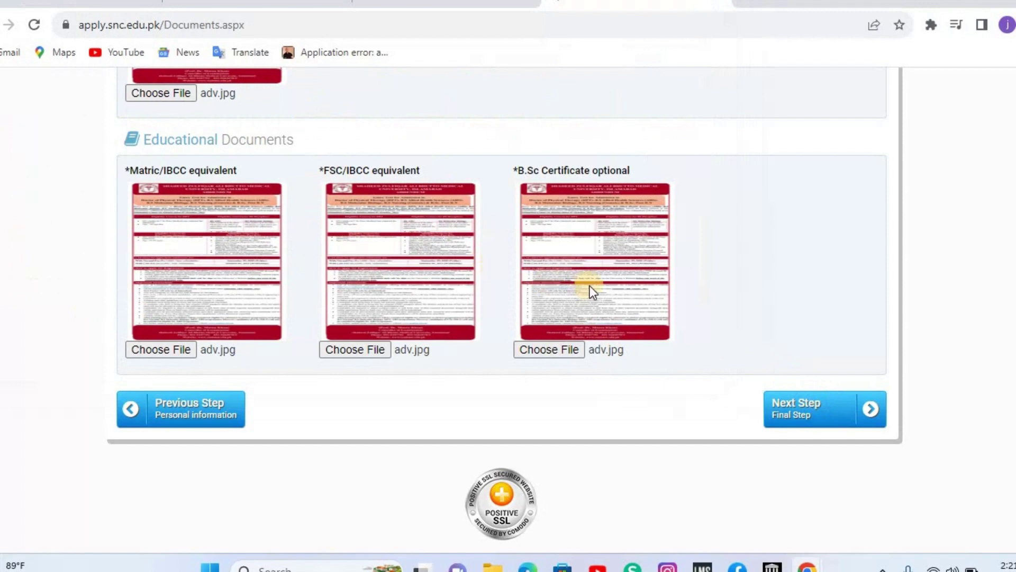
left_click(808, 408)
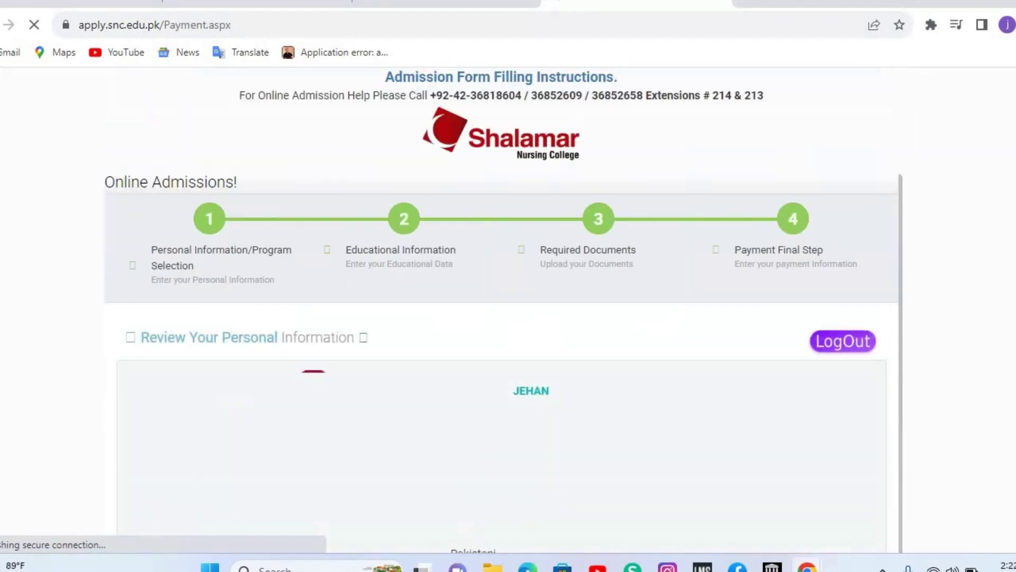
Step: Tick 'I agree' on the review page's declaration and finalize the application
scroll(501, 317, "down", 6)
scroll(501, 318, "down", 11)
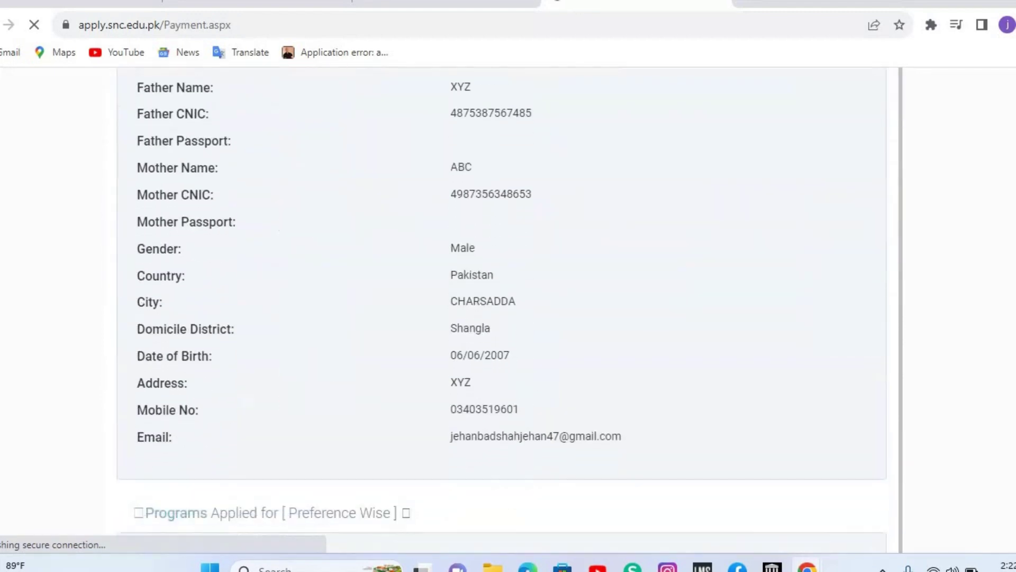
scroll(505, 310, "down", 6)
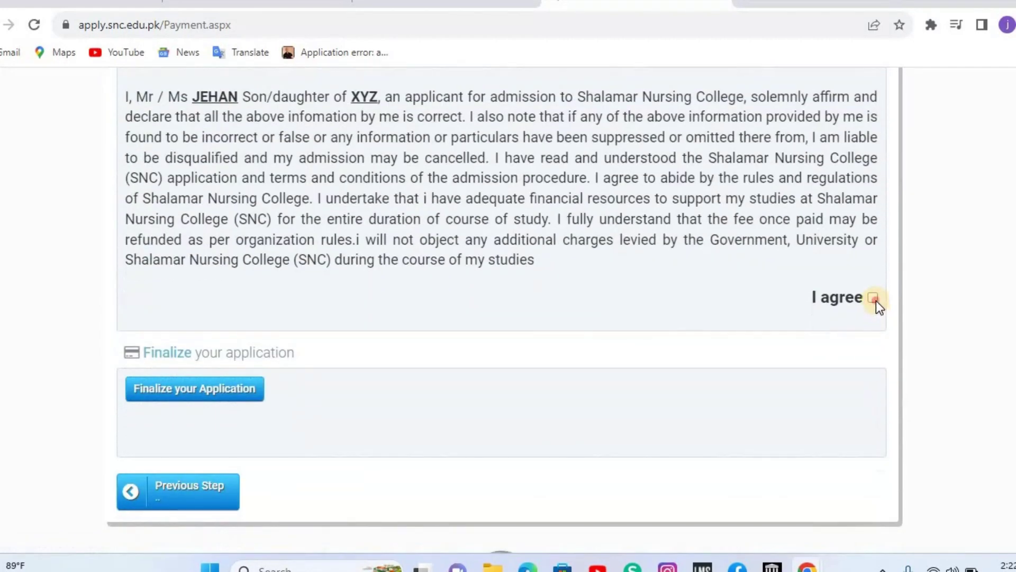
left_click(873, 298)
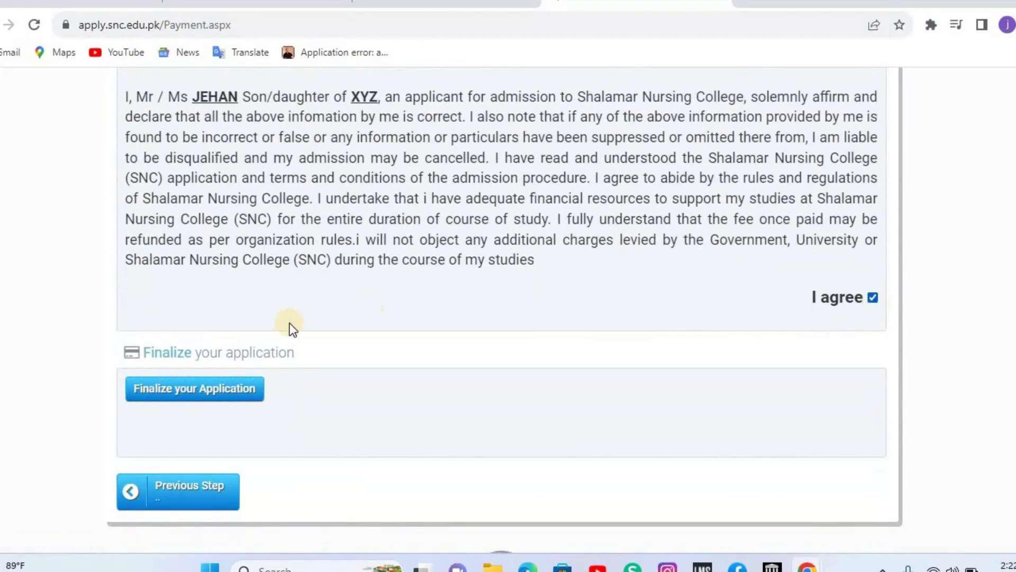
left_click(231, 390)
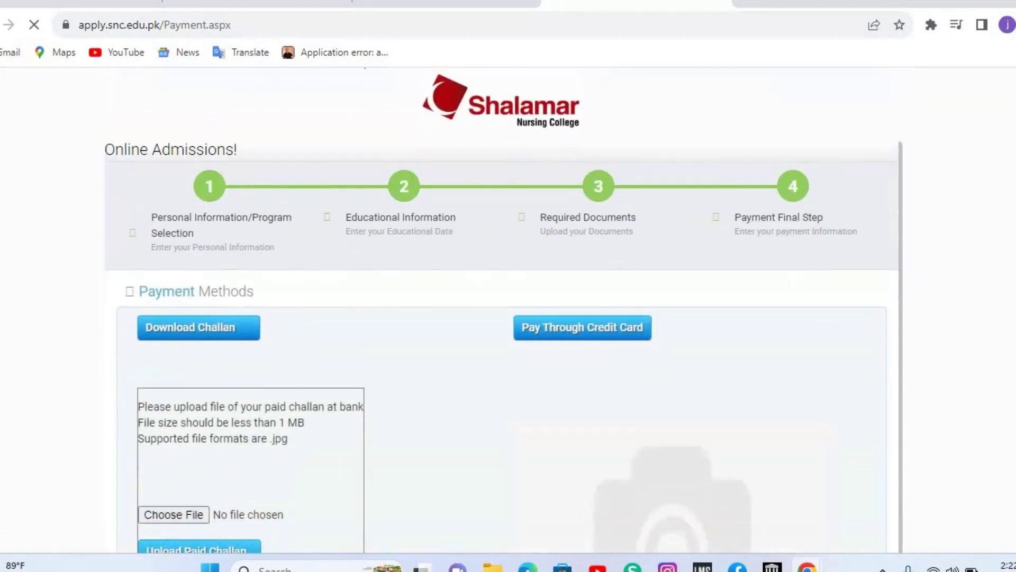
Step: Download and view the 1,000 PKR bank challan BankChallan (1).pdf, then return to the payment page
scroll(509, 307, "down", 4)
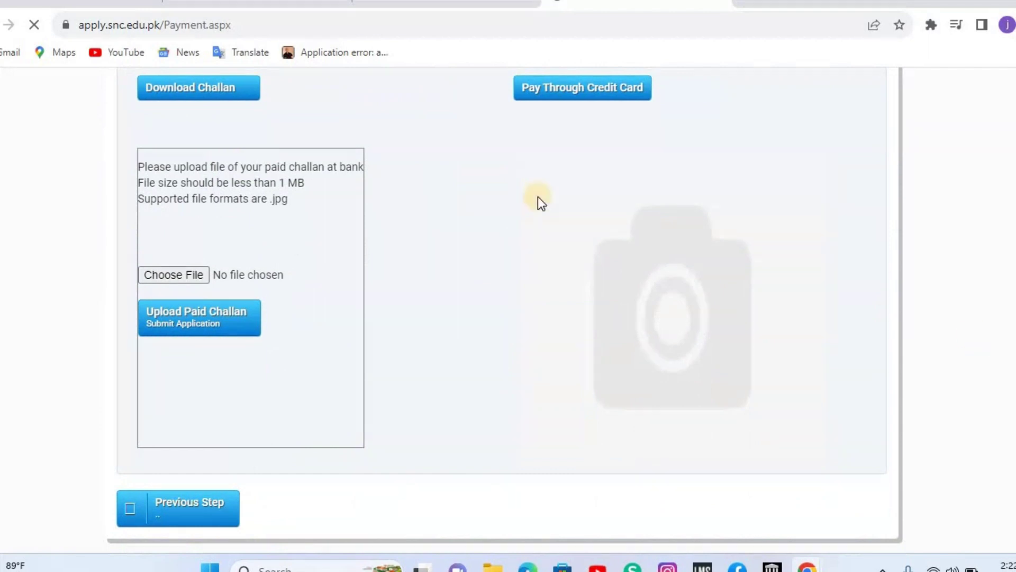
left_click(223, 96)
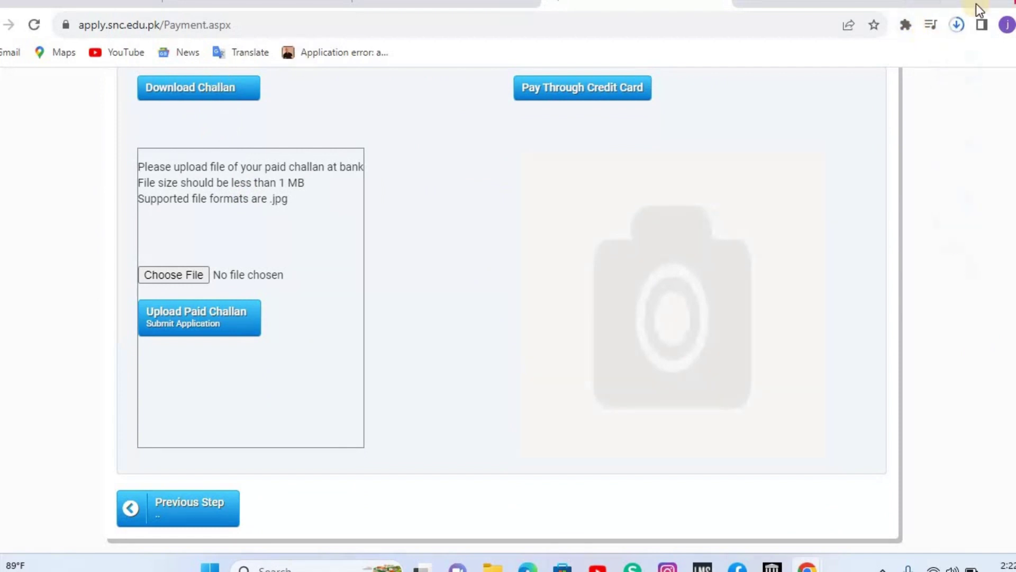
left_click(955, 24)
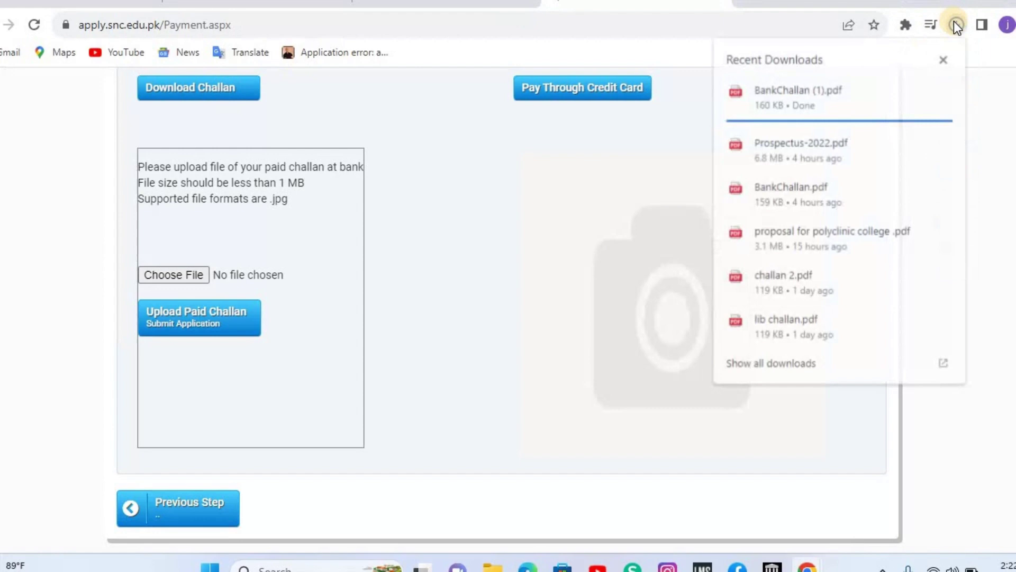
left_click(764, 98)
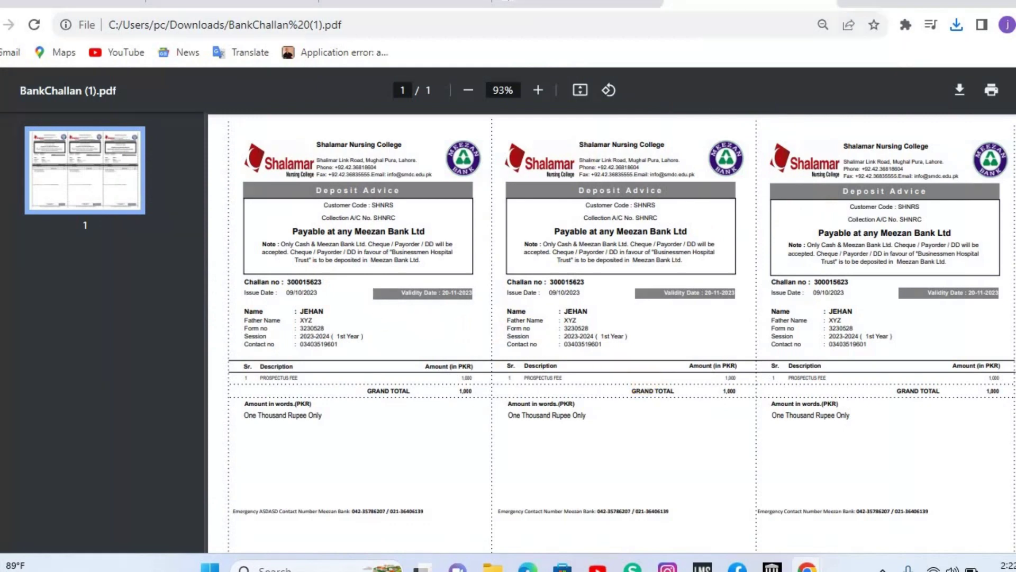
left_click(582, 5)
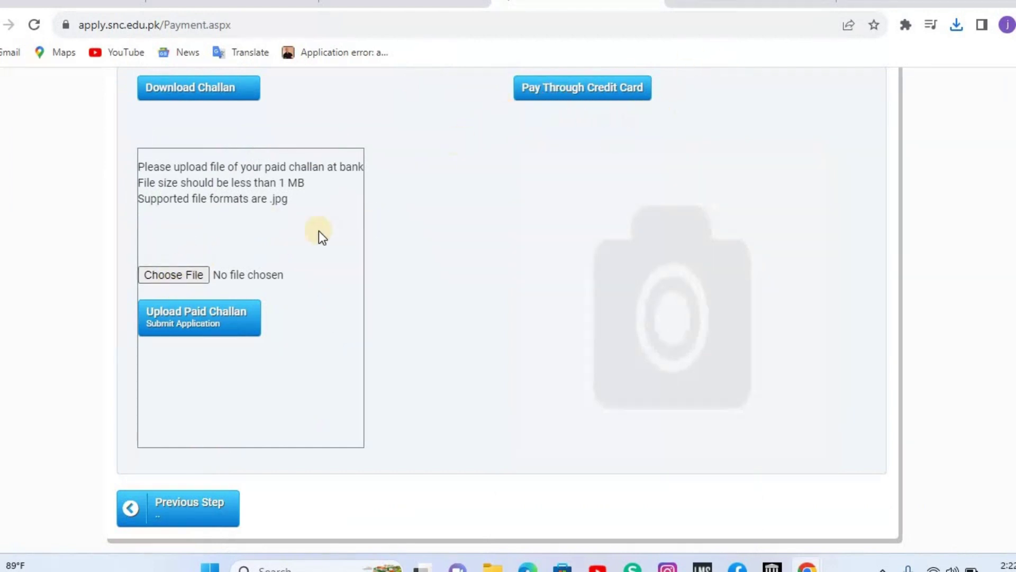
left_click(583, 100)
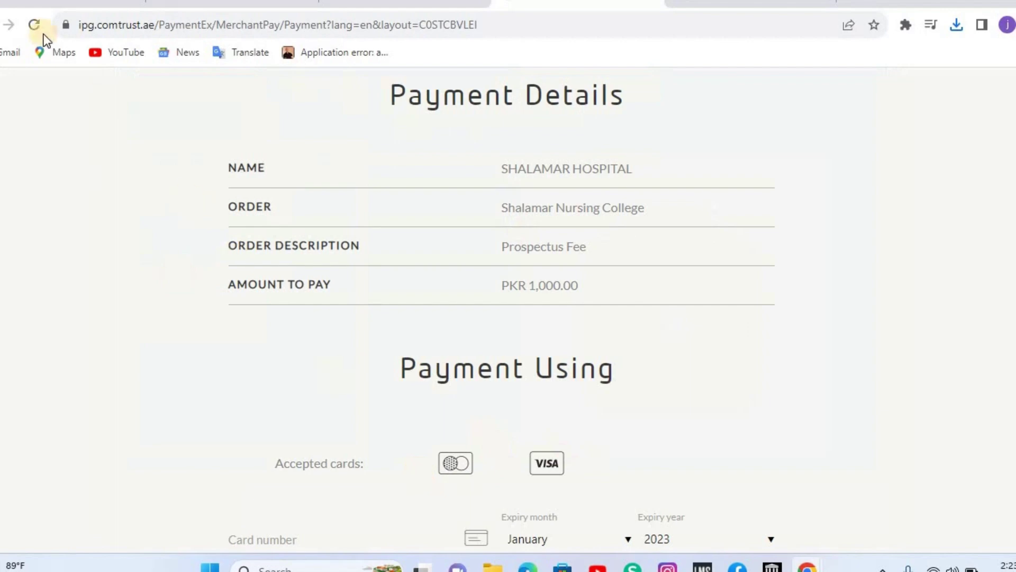
key("alt+Left")
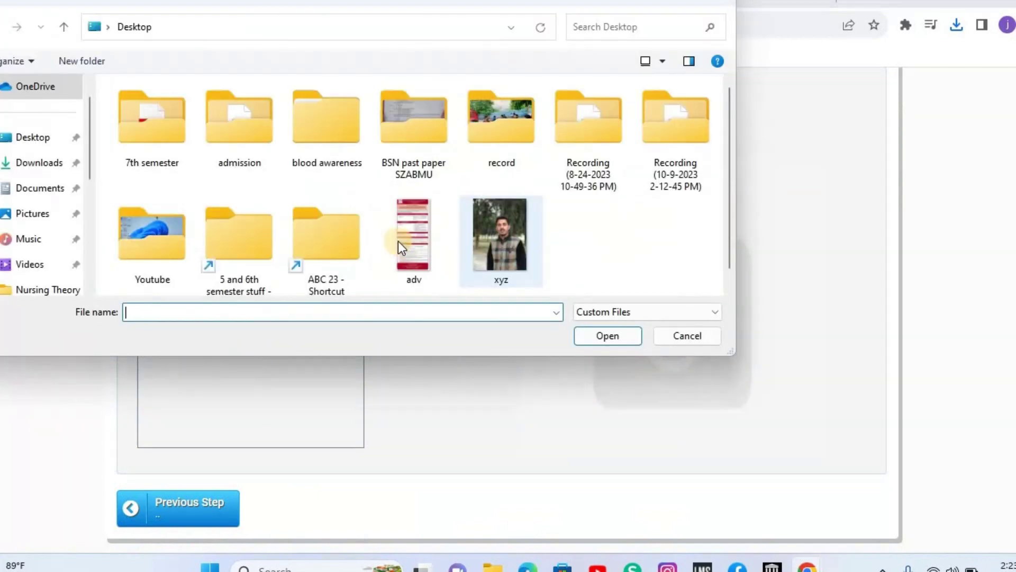
Step: Attach adv.jpg as the paid challan and upload it to submit the application
left_click(415, 249)
left_click(589, 336)
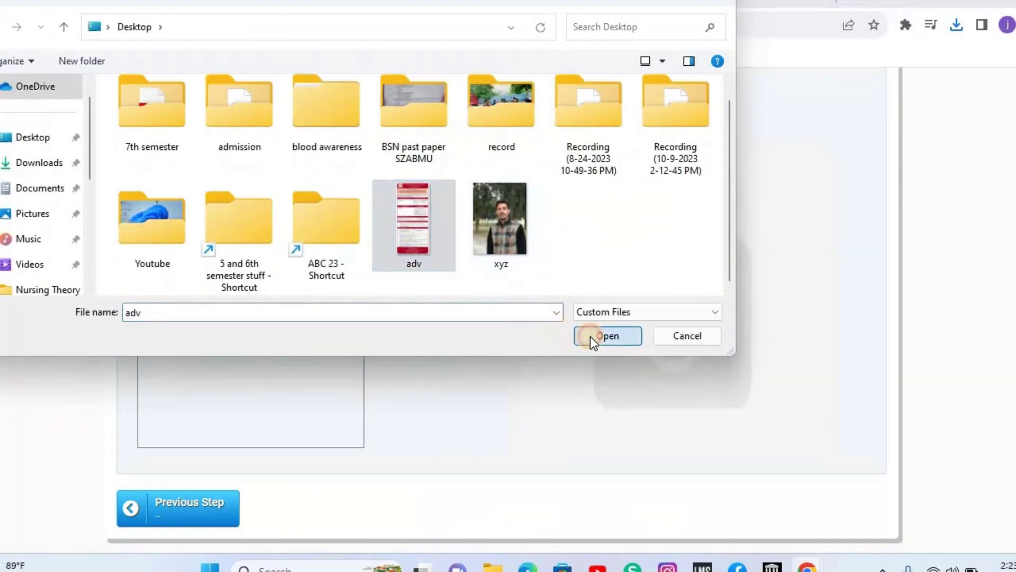
scroll(505, 303, "down", 2)
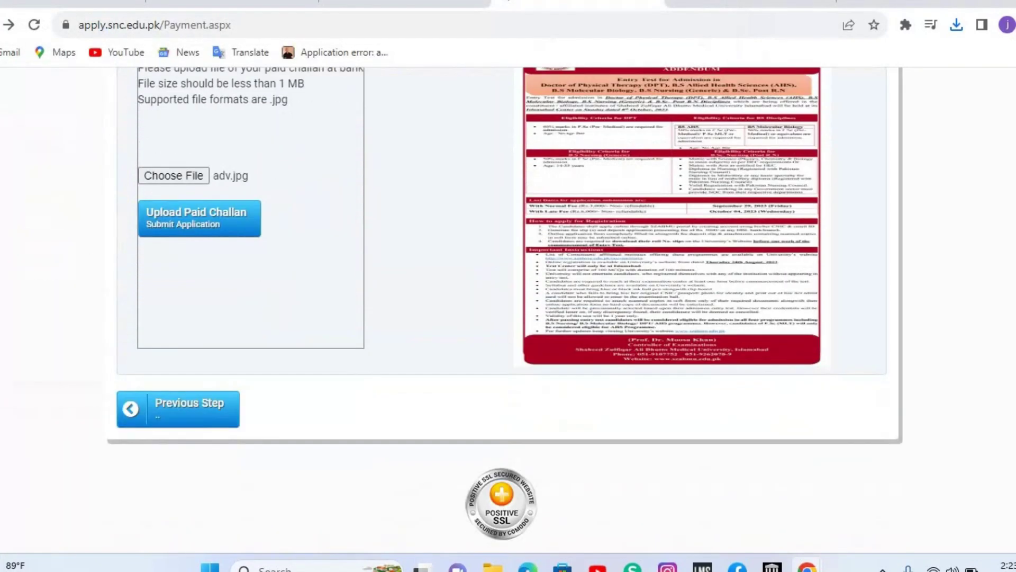
scroll(1013, 164, "up", 2)
scroll(1014, 164, "down", 1)
scroll(1013, 164, "up", 5)
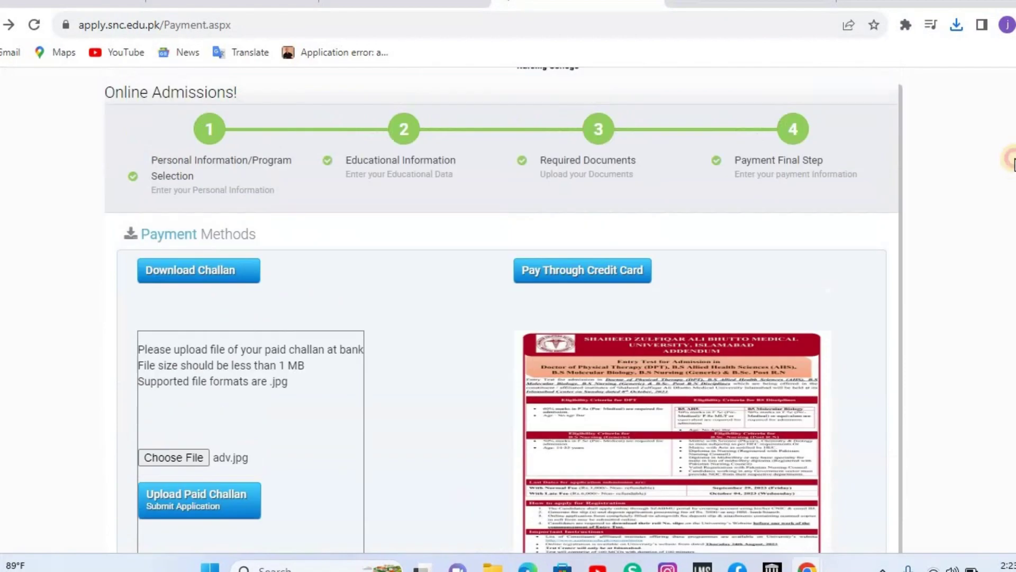
scroll(1014, 164, "down", 6)
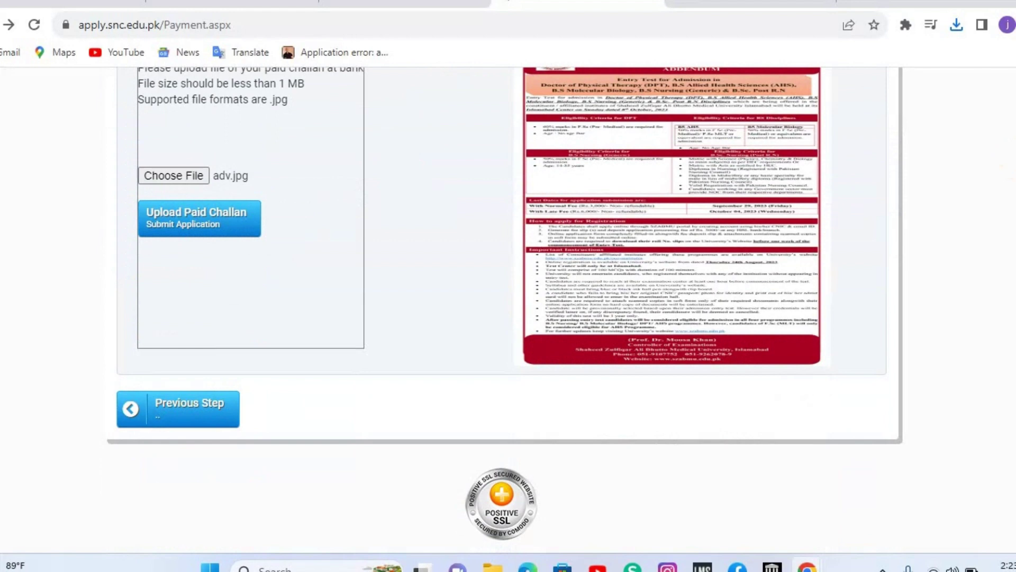
left_click(210, 222)
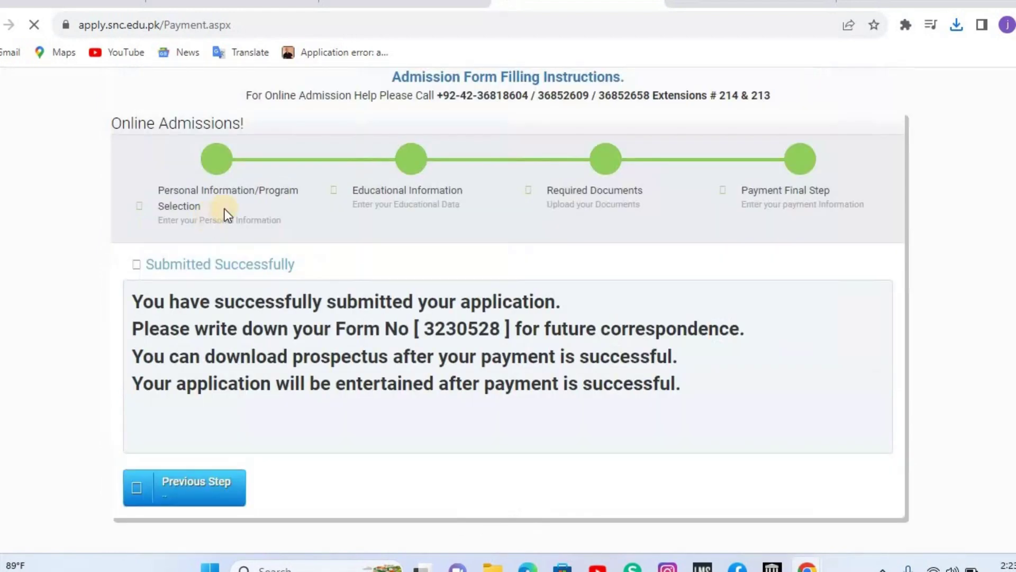
Step: Scroll the Submitted Successfully page to read the form number and payment notes
scroll(502, 313, "down", 3)
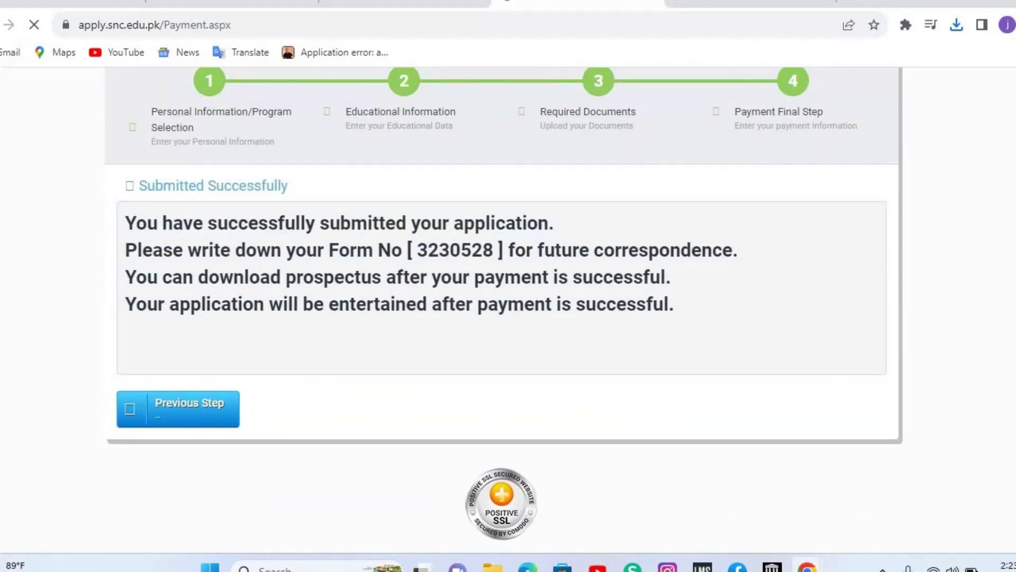